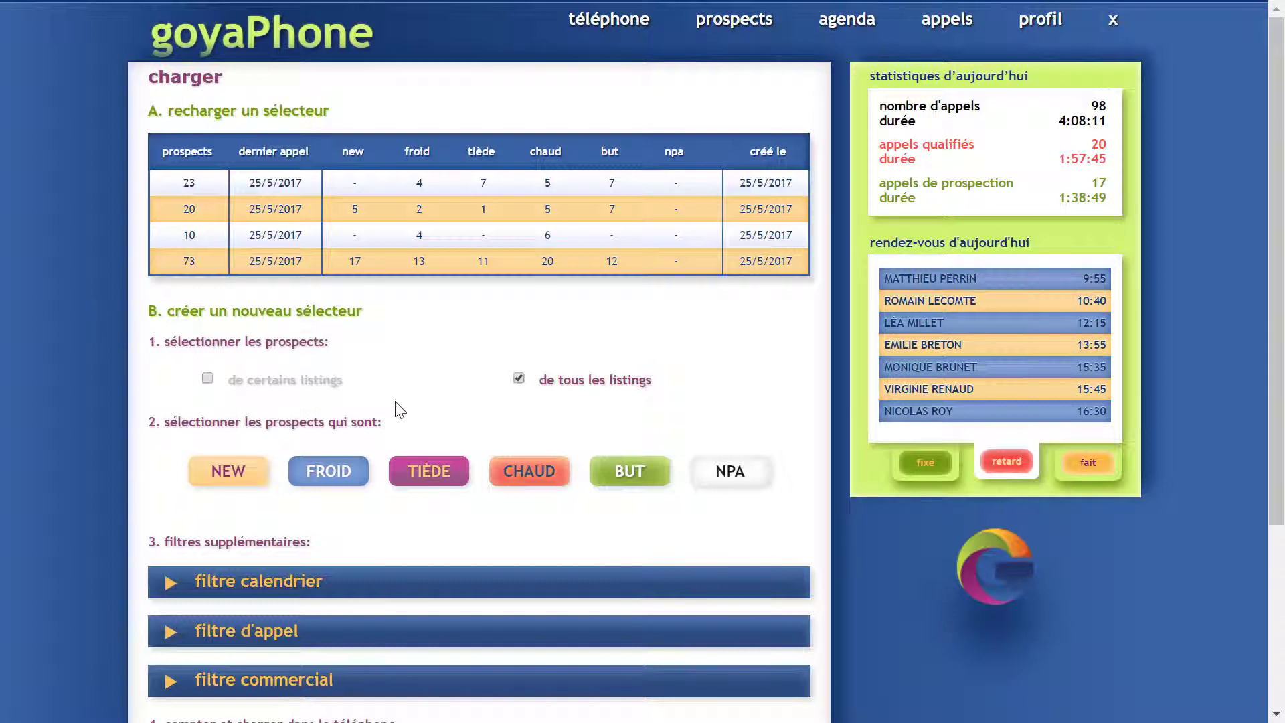
Limit the new selector to certain listings and add Presse - Rennes, Presse - Nice and Presse - Bordeaux
left_click(291, 389)
scroll(288, 388, "down", 4)
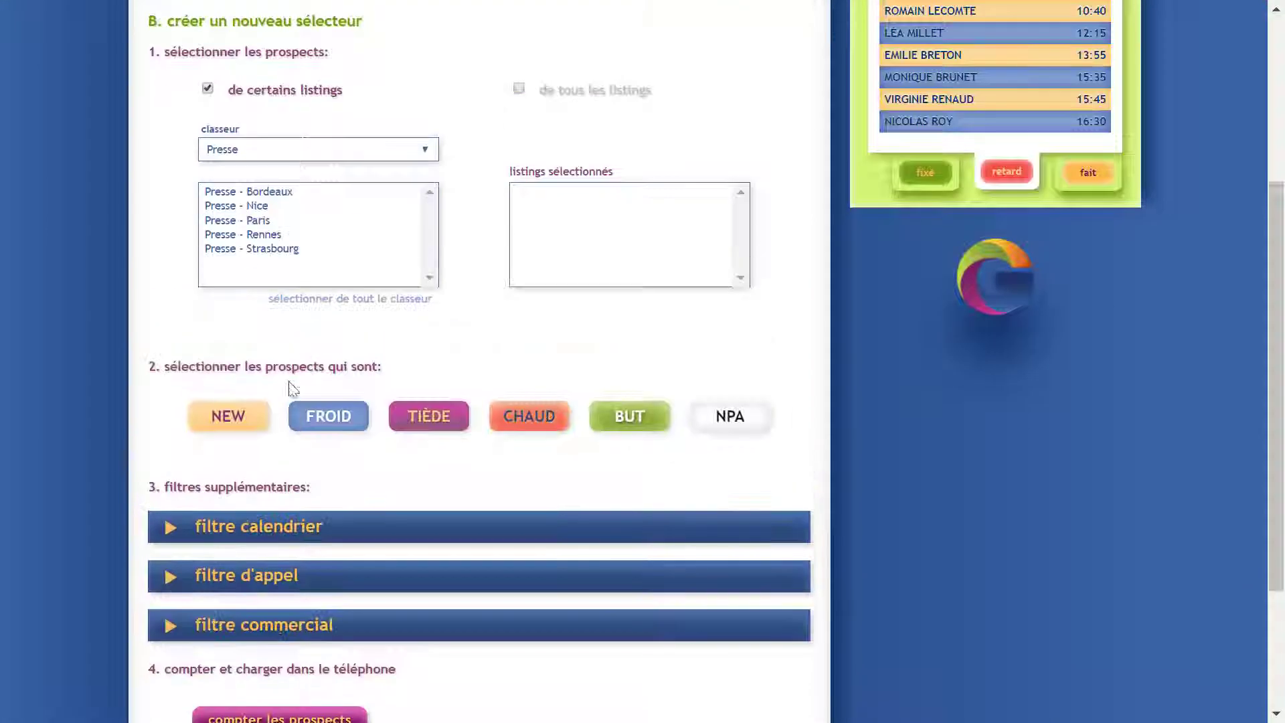
left_click(254, 238)
left_click(254, 206)
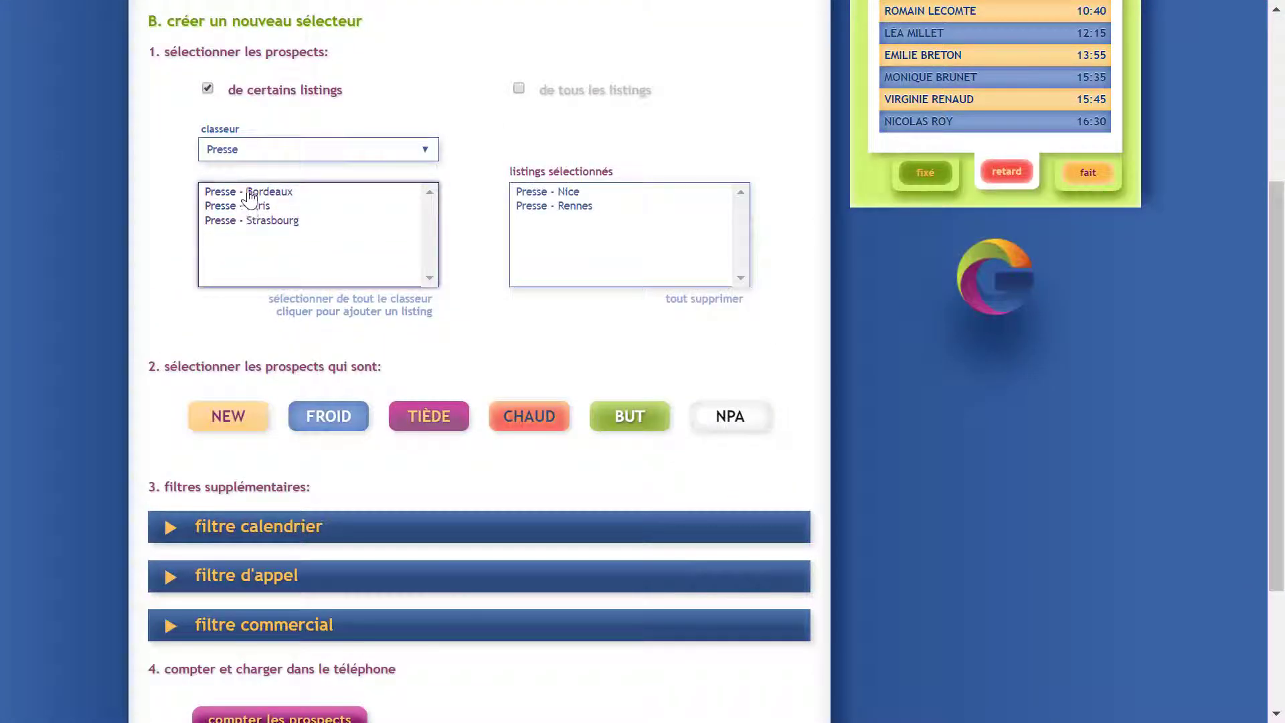
left_click(253, 193)
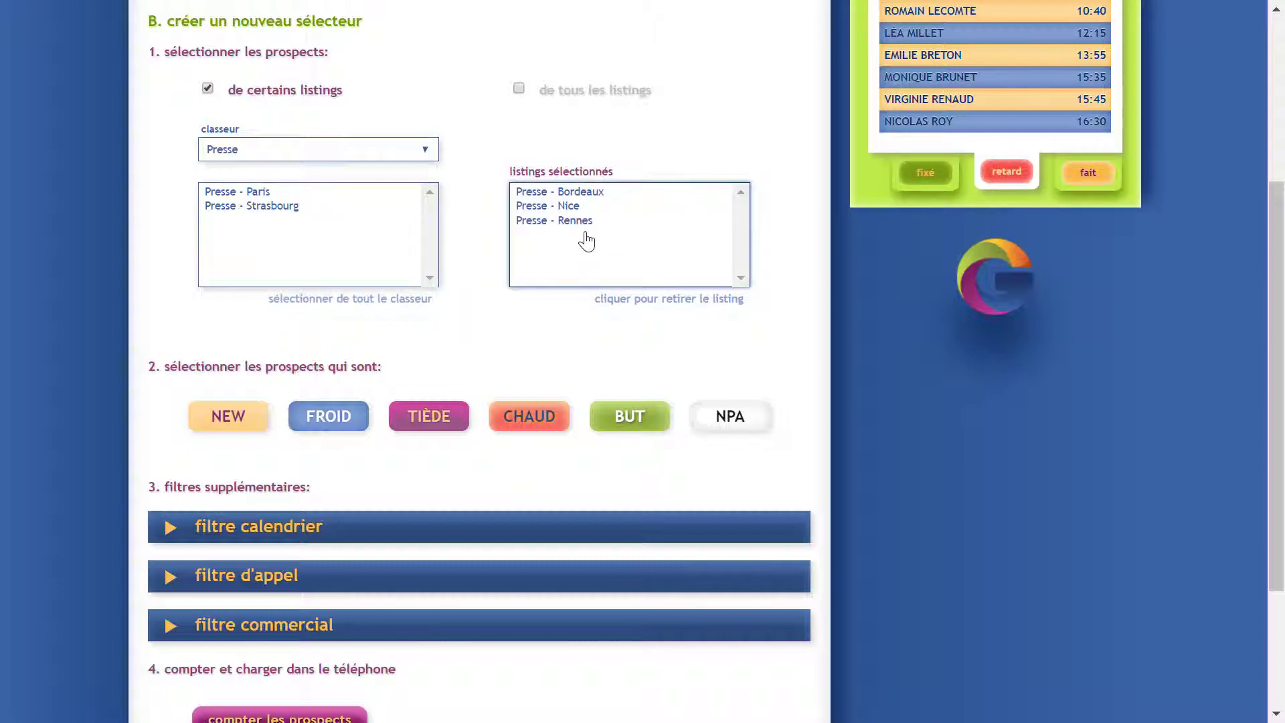
Switch the binder to Publication sur Internet and add all of its listings to the selection
left_click(423, 151)
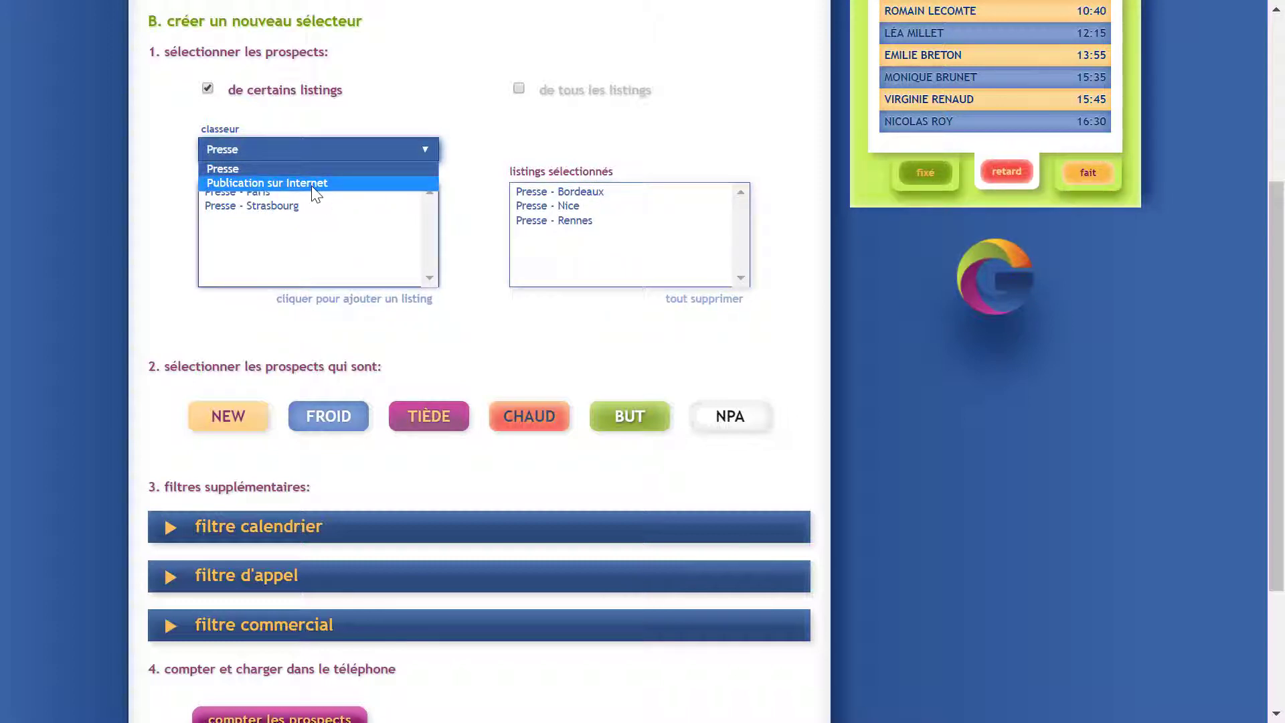
left_click(316, 185)
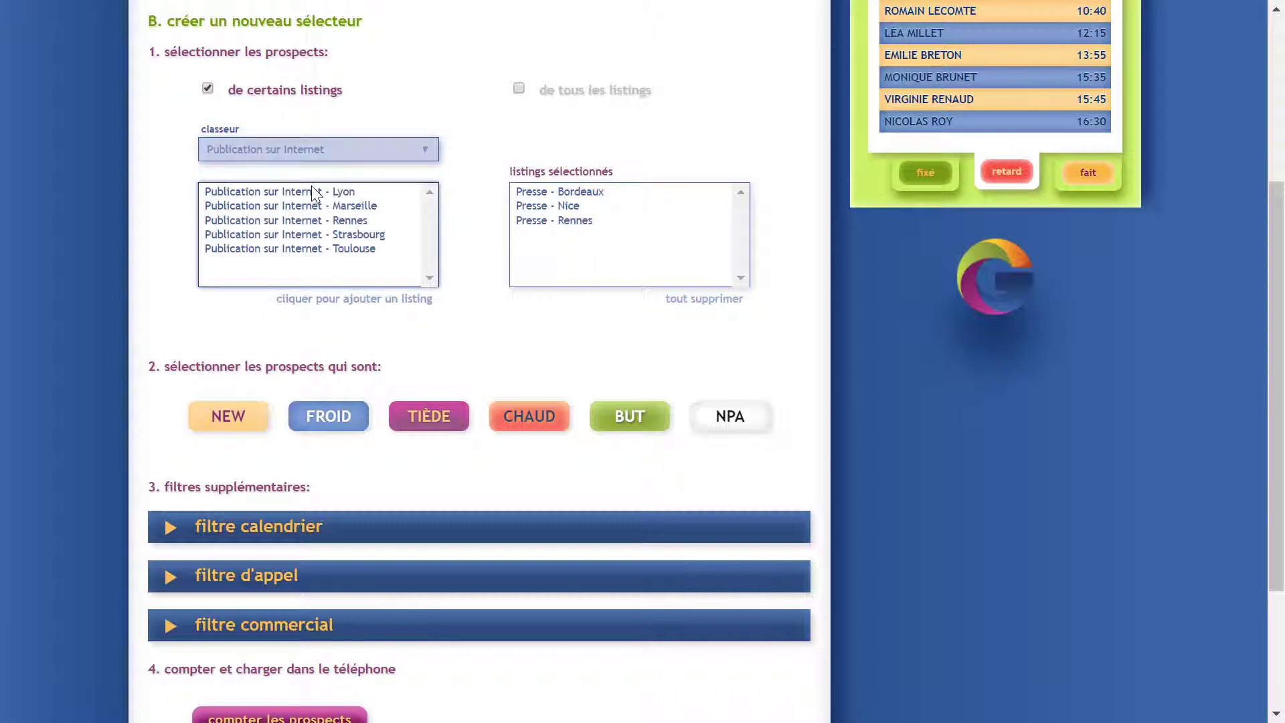
left_click(349, 299)
Remove the Marseille and Rennes Publication sur Internet listings and the Presse - Rennes and Presse - Bordeaux listings from the selection
left_click(565, 250)
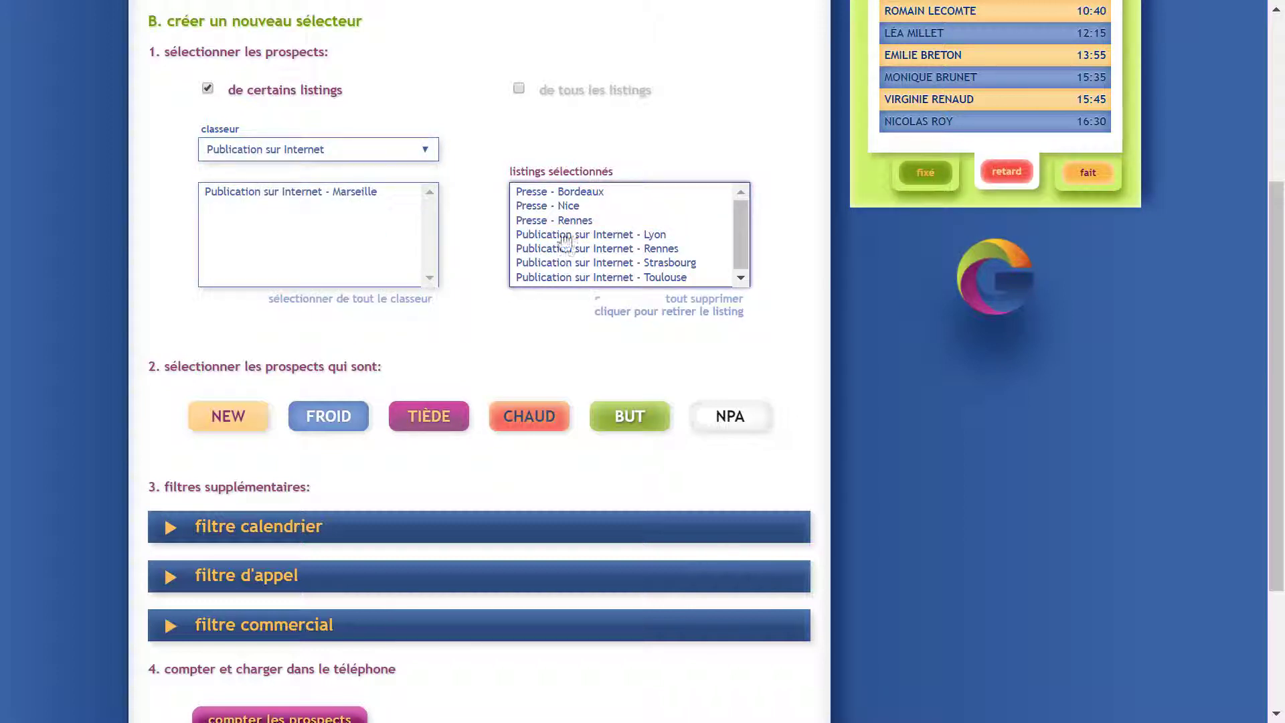
left_click(559, 222)
left_click(545, 192)
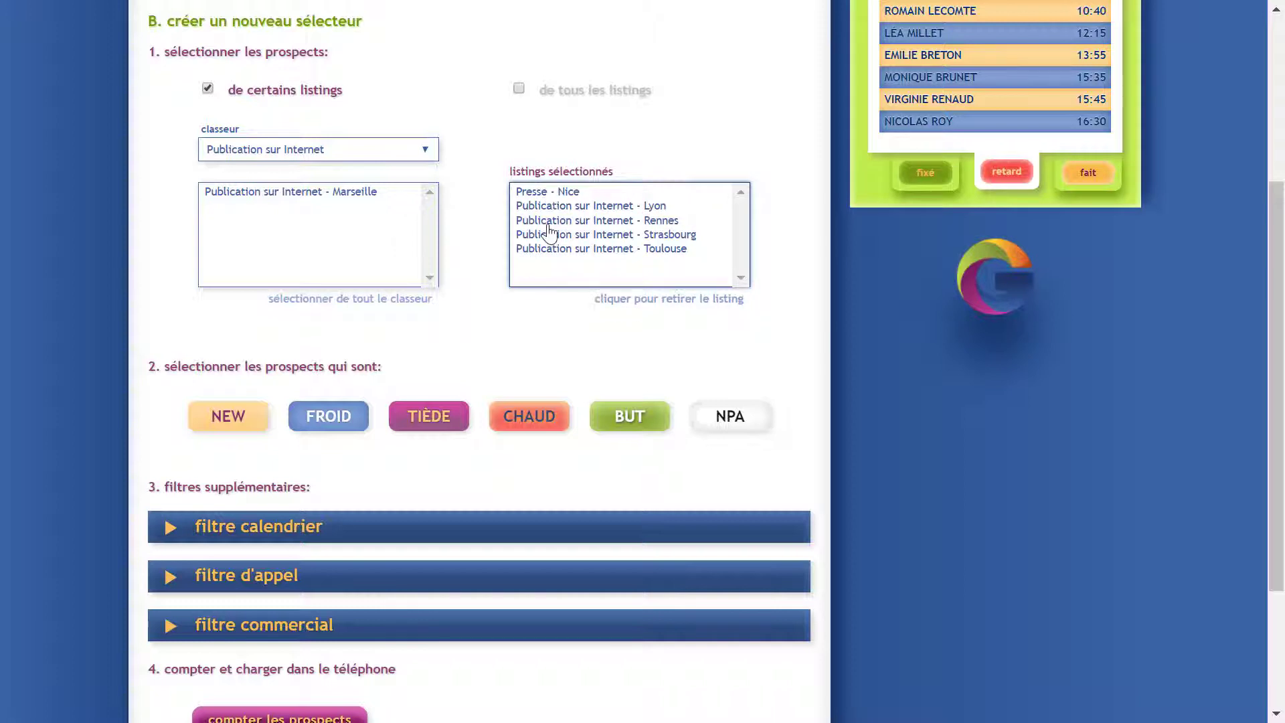
left_click(548, 221)
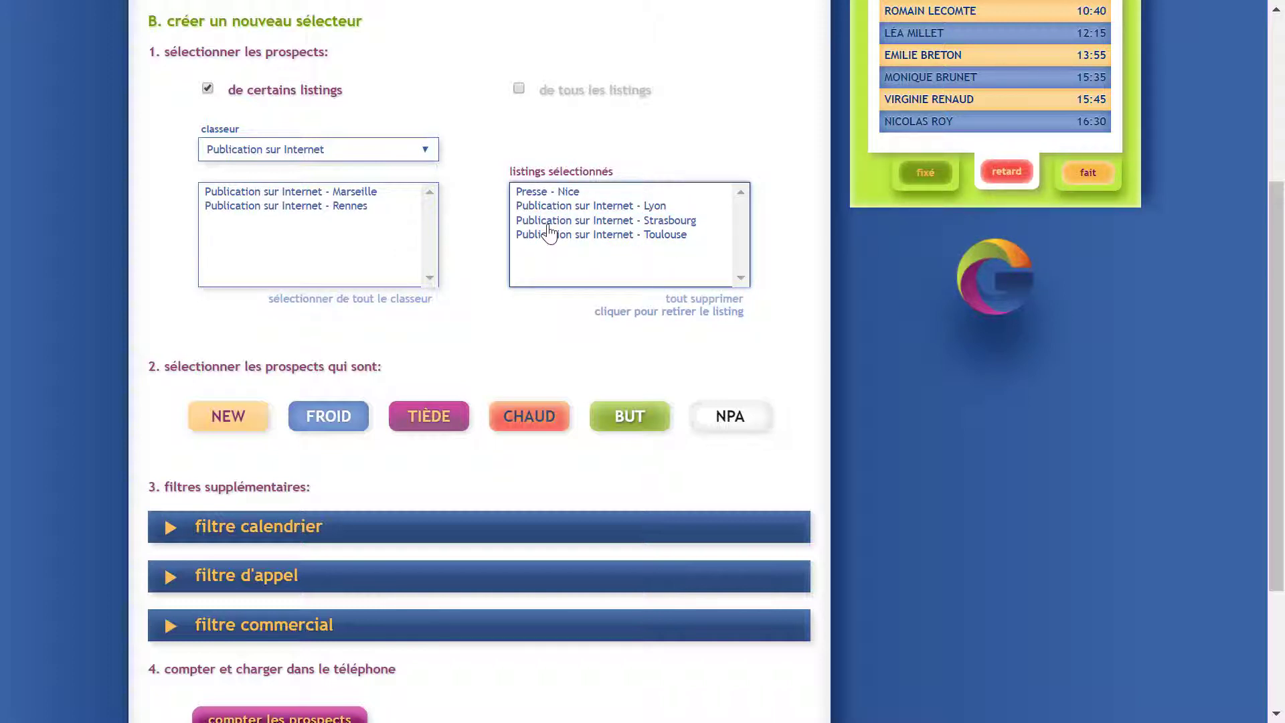
Use prospects from all listings, excluding the NEW and BUT statuses and including NPA
left_click(580, 95)
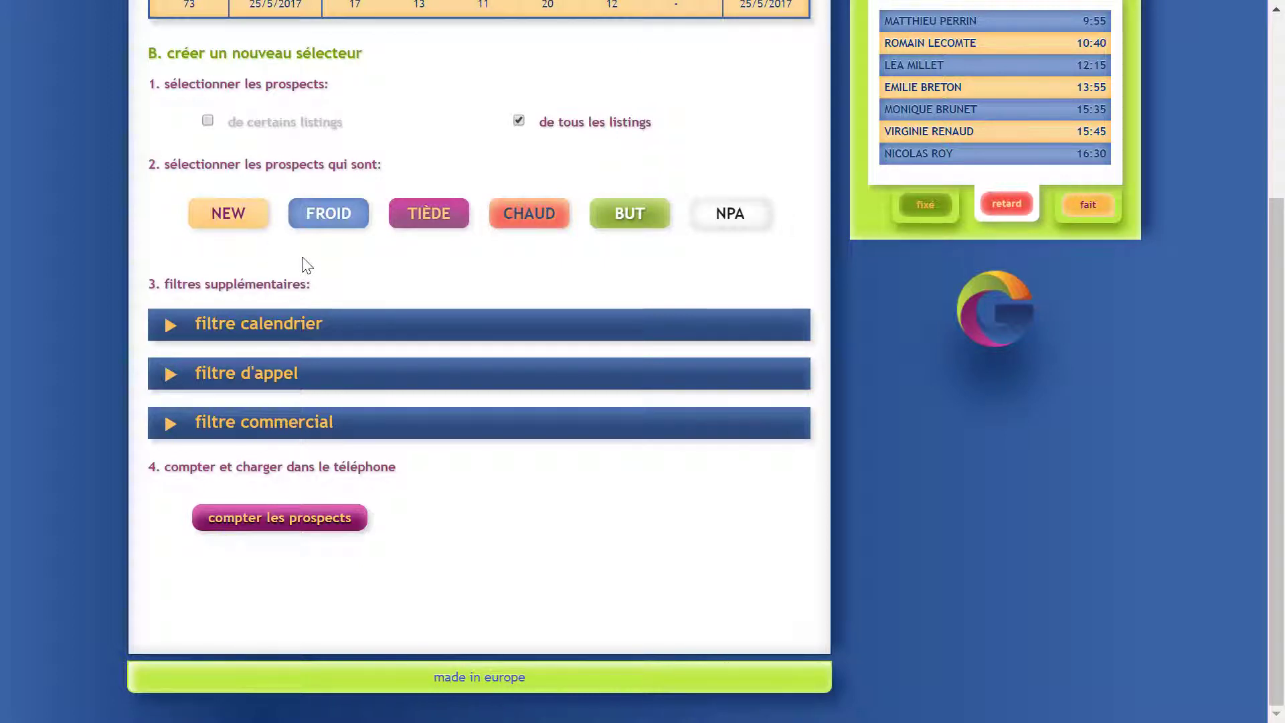
left_click(212, 221)
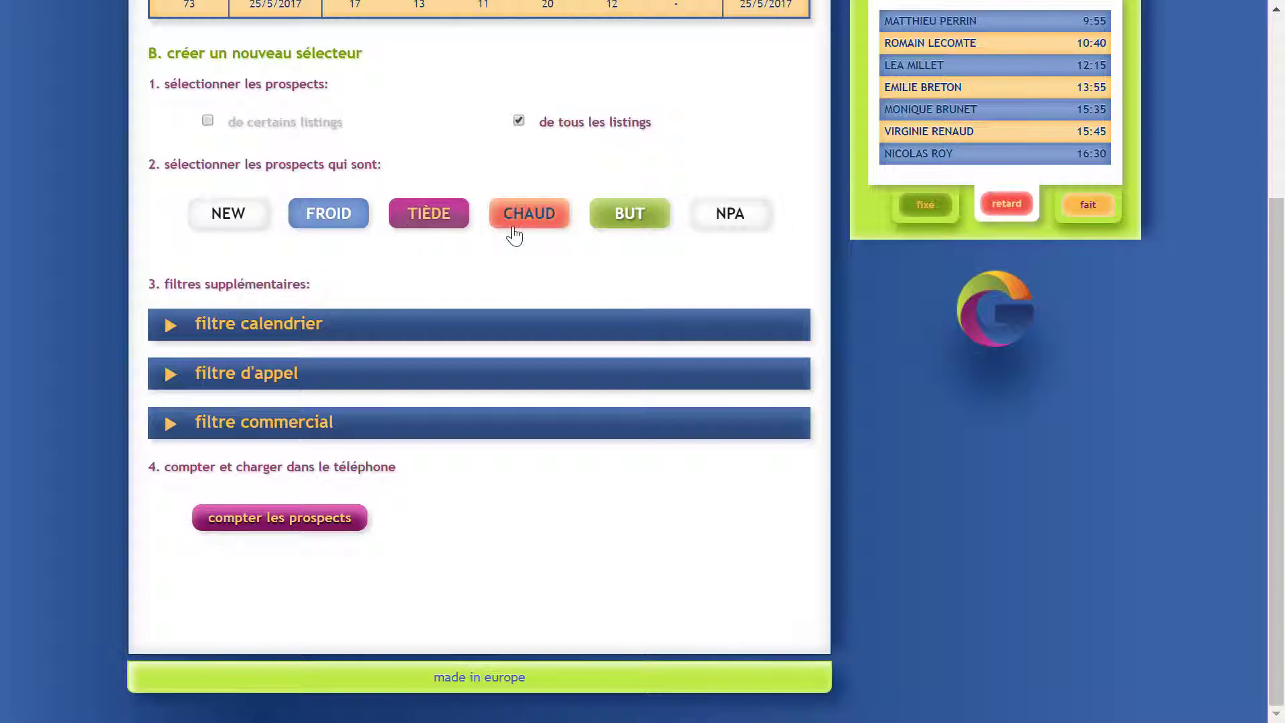
left_click(643, 218)
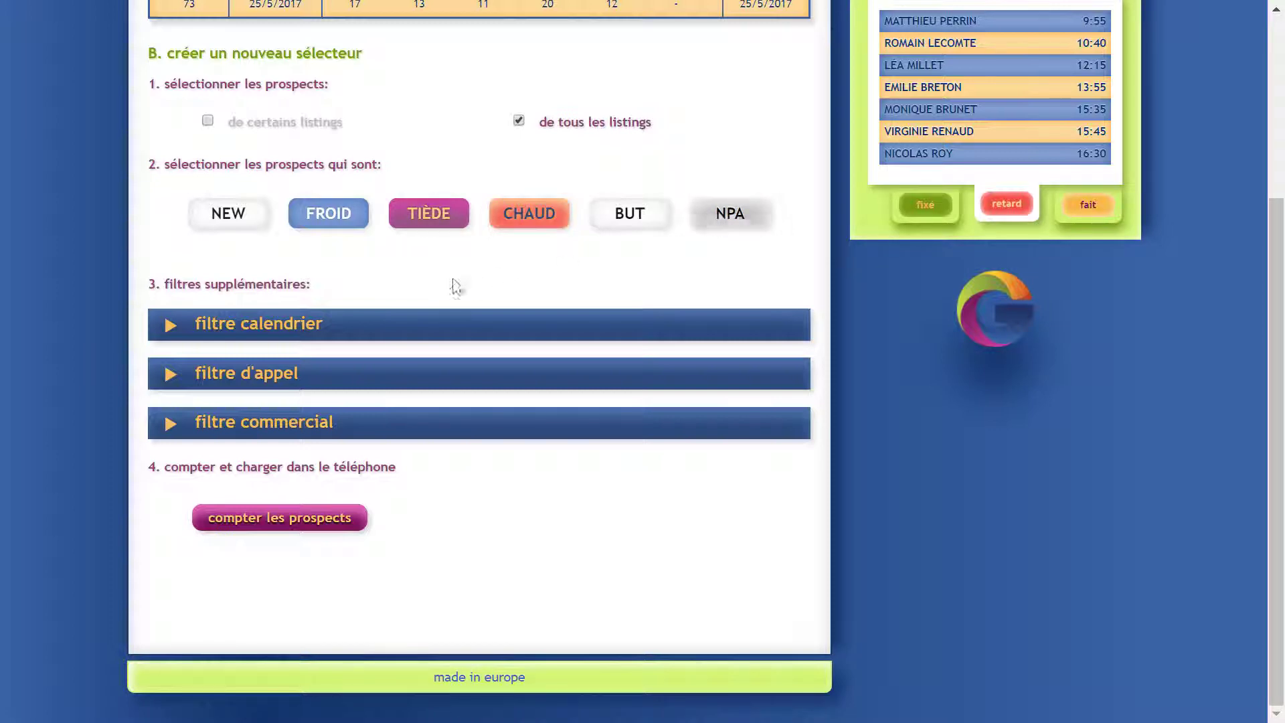
Expand the additional filters and set the calendar filter to prospects called in the last 2 days
left_click(388, 336)
scroll(385, 335, "down", 4)
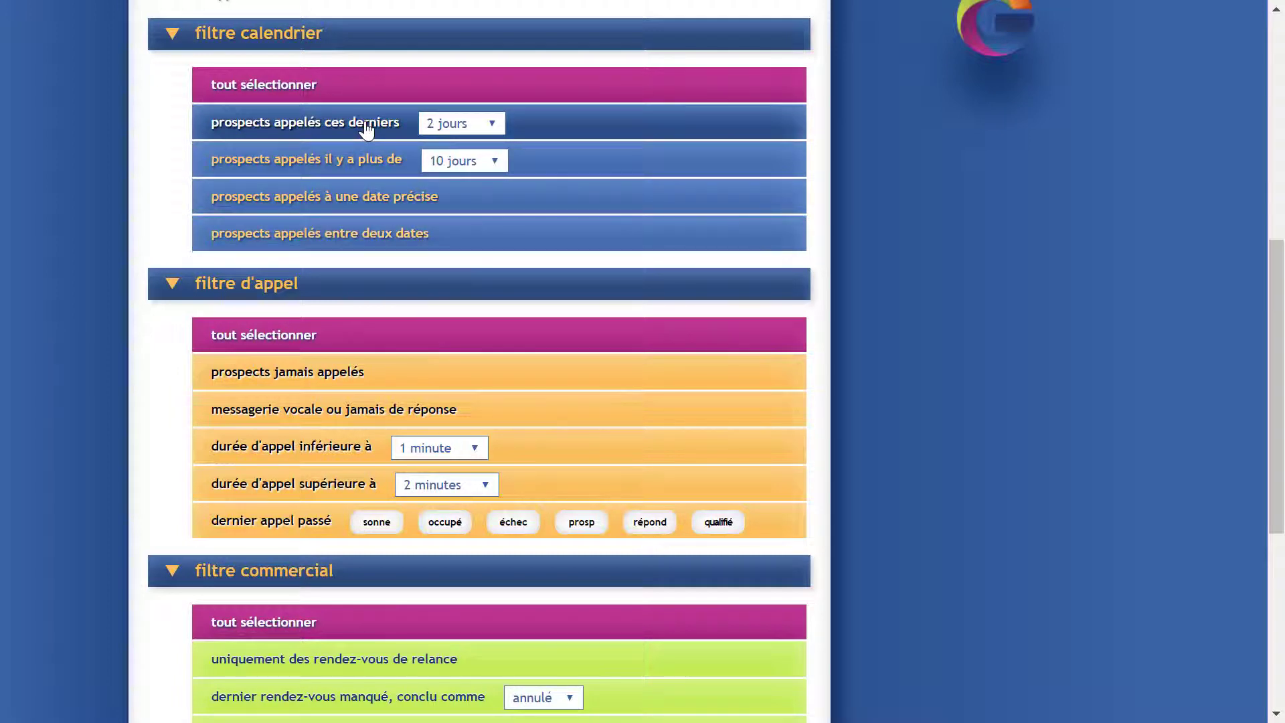
left_click(436, 125)
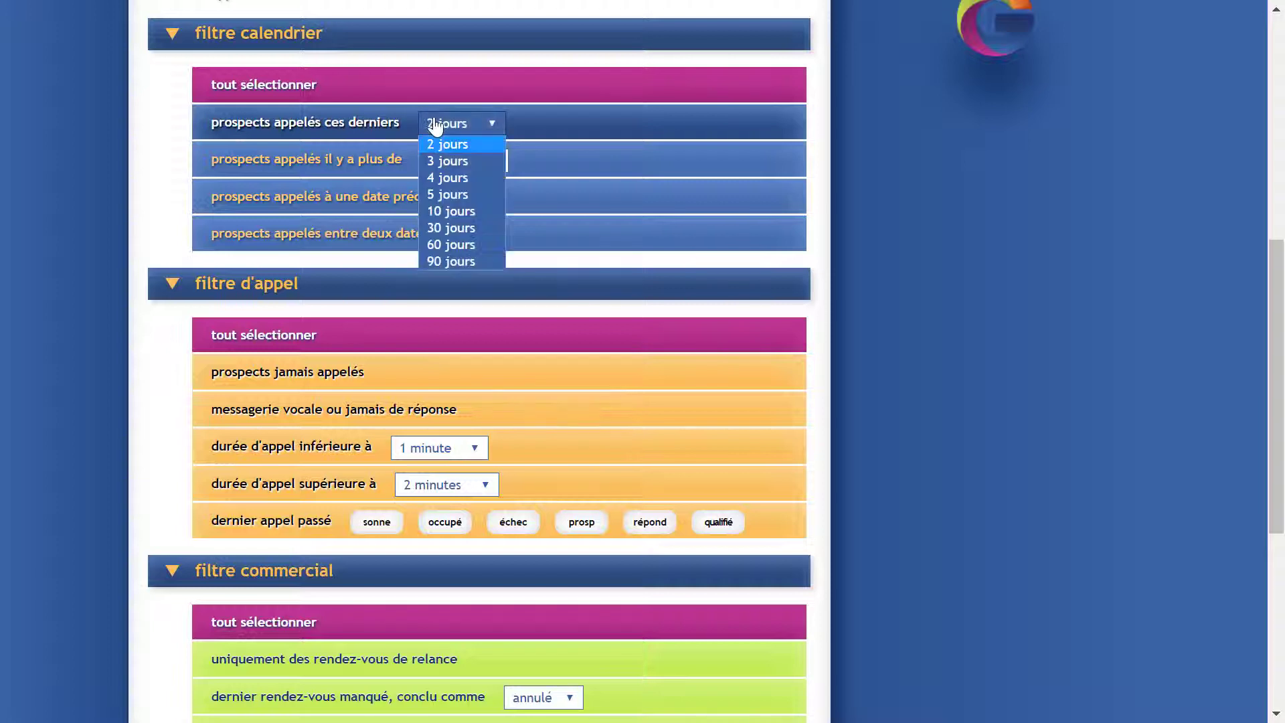
left_click(436, 126)
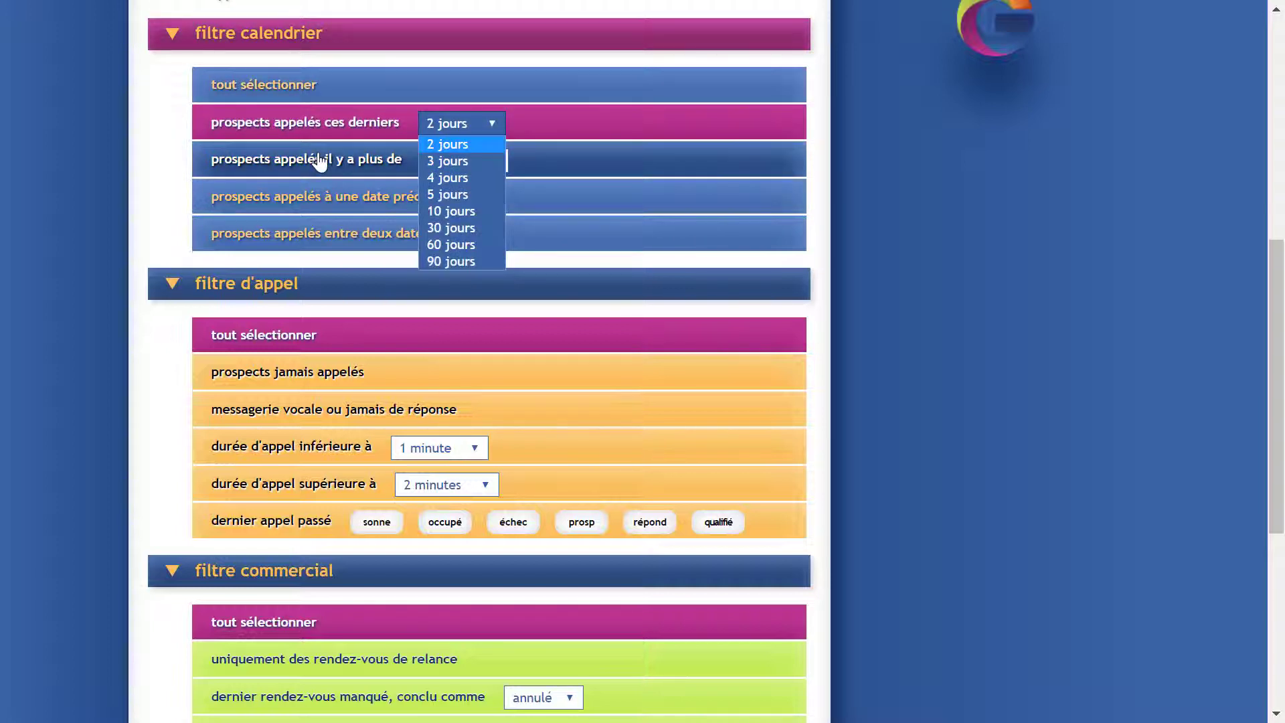
Set the calendar filter to prospects called more than 60 days ago
left_click(295, 166)
left_click(295, 169)
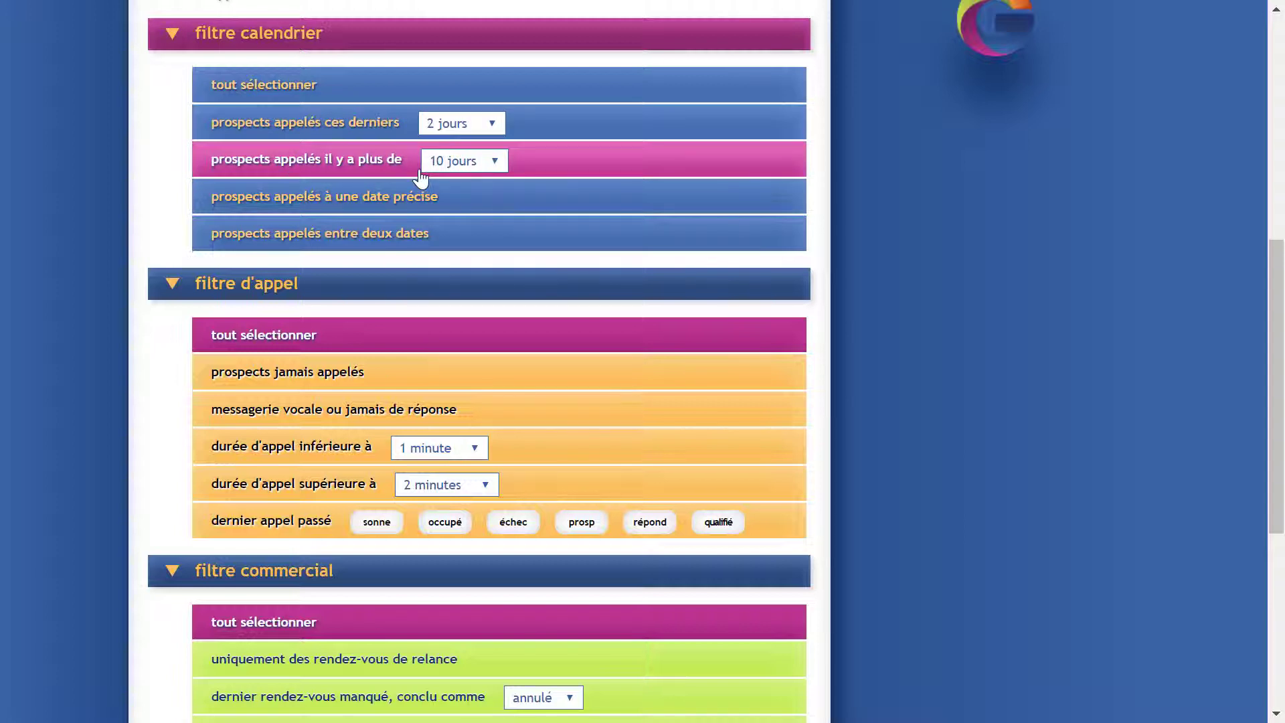
left_click(453, 163)
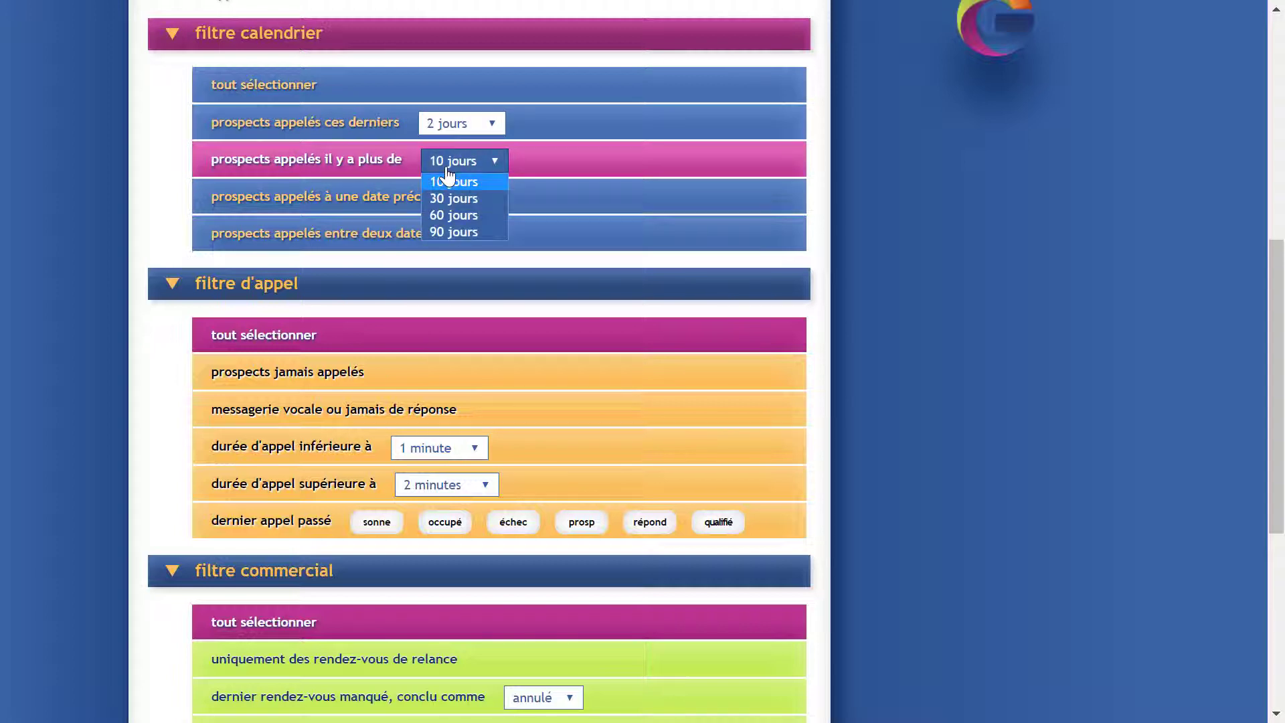
left_click(447, 217)
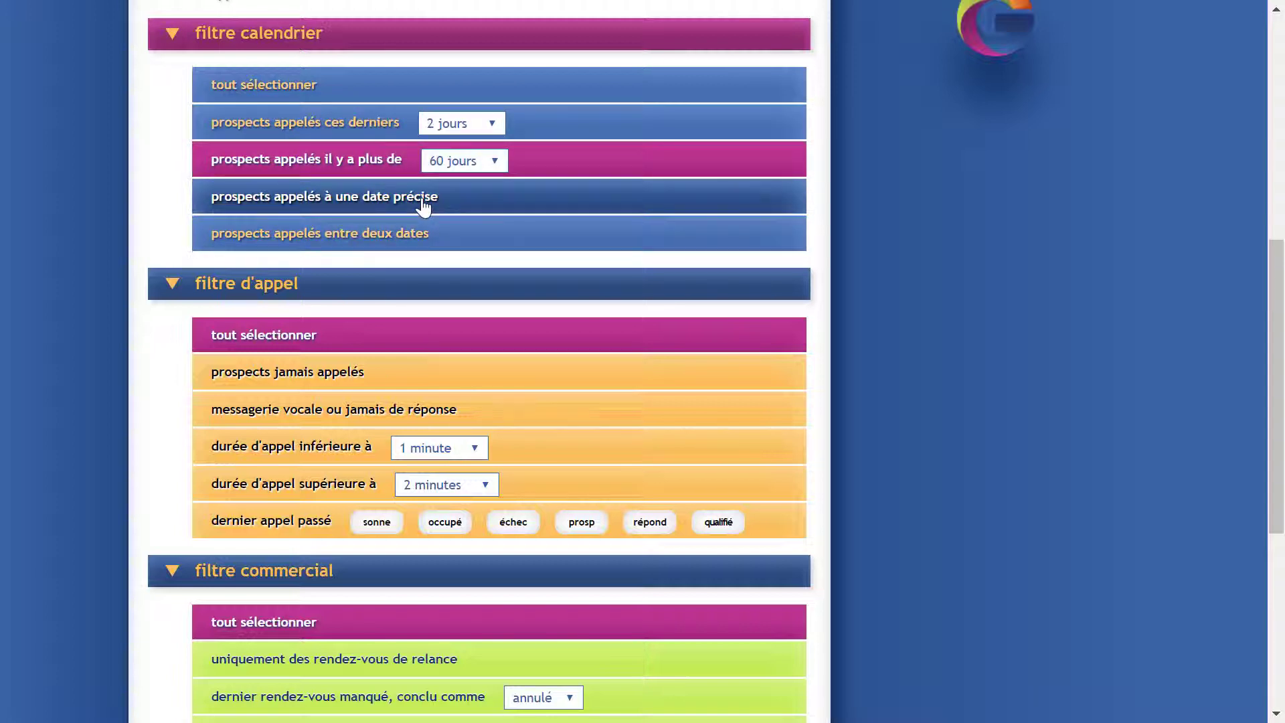
Try filtering prospects called between 2/5/2017 and 16/5/2017, then restore the filter for calls made more than 60 days ago
left_click(424, 207)
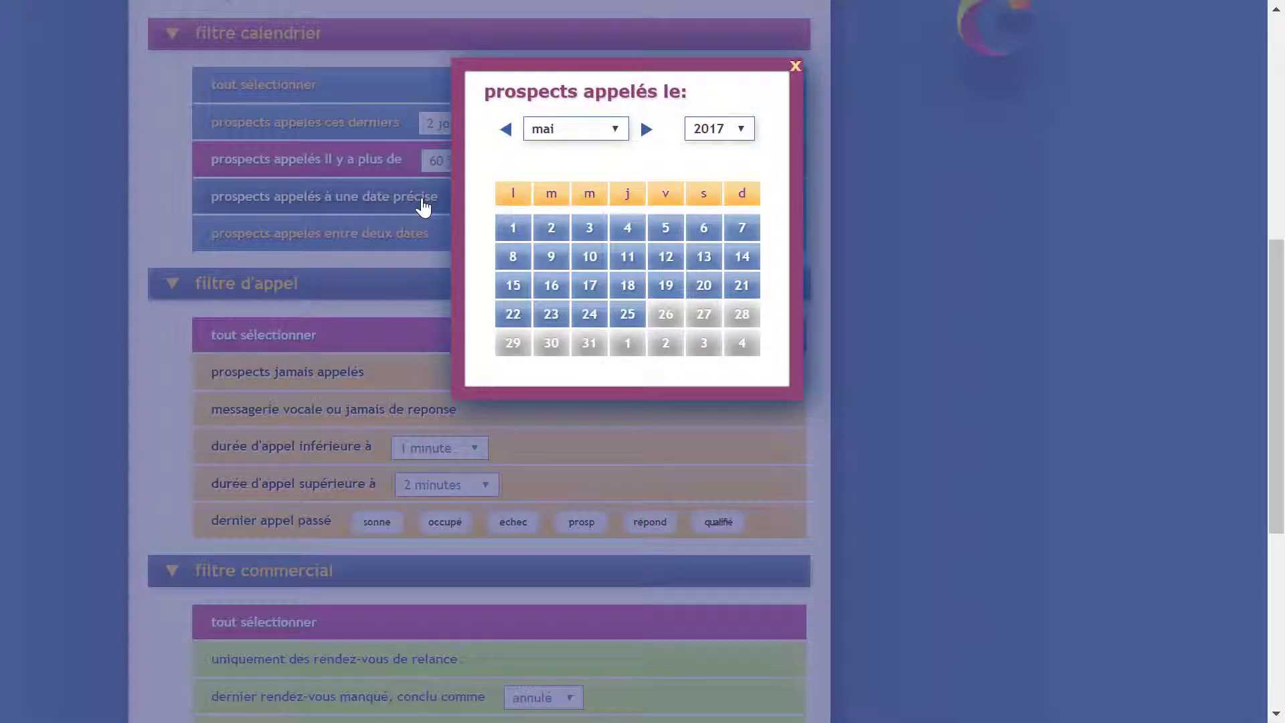
left_click(424, 207)
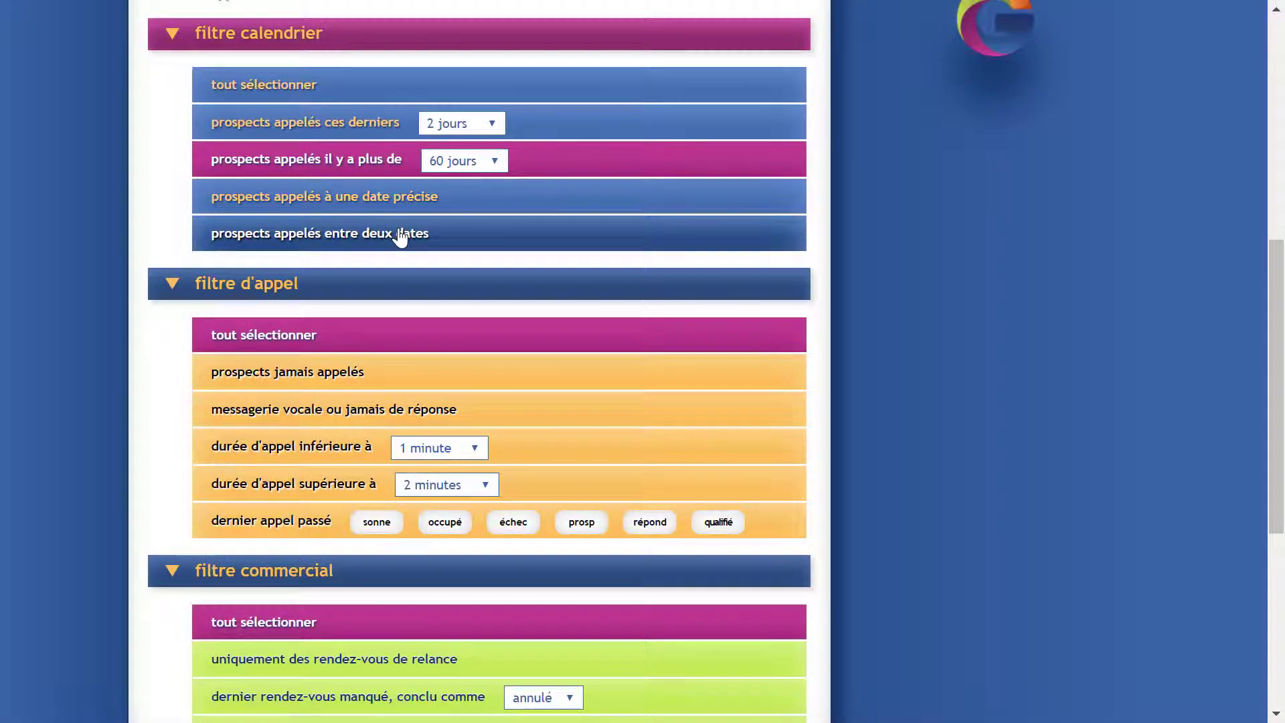
left_click(400, 235)
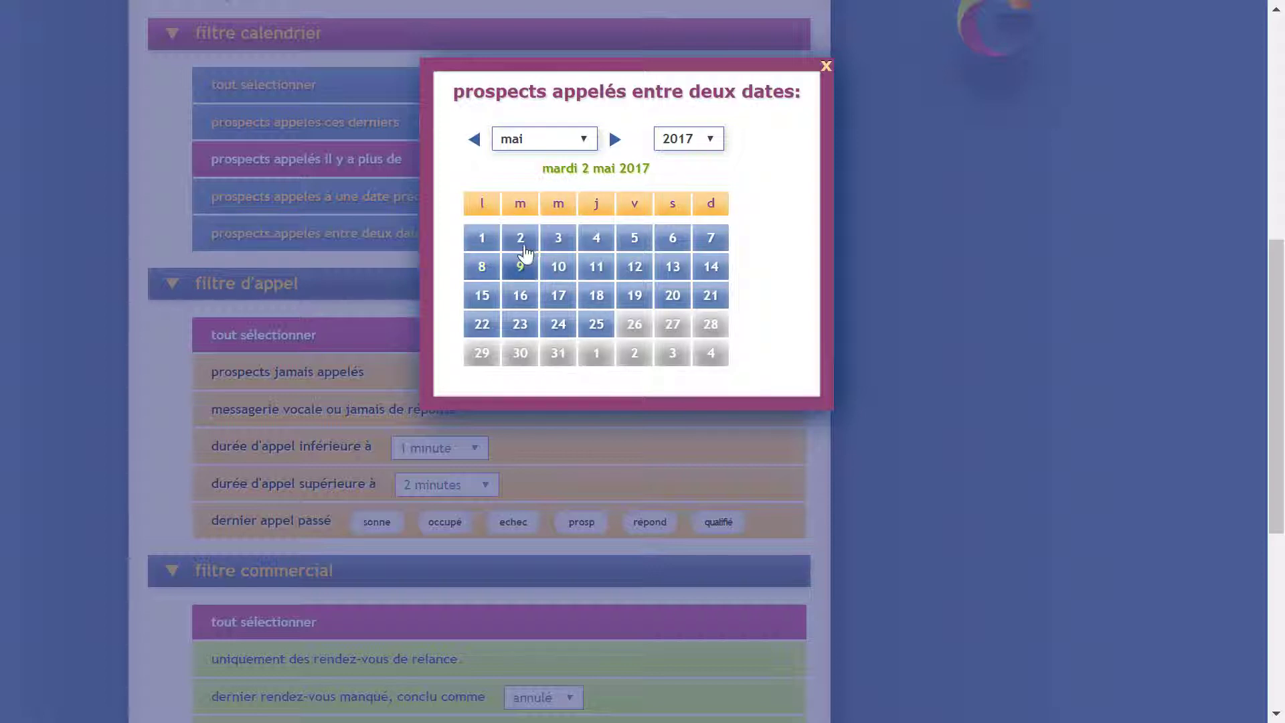
left_click(521, 242)
left_click(522, 243)
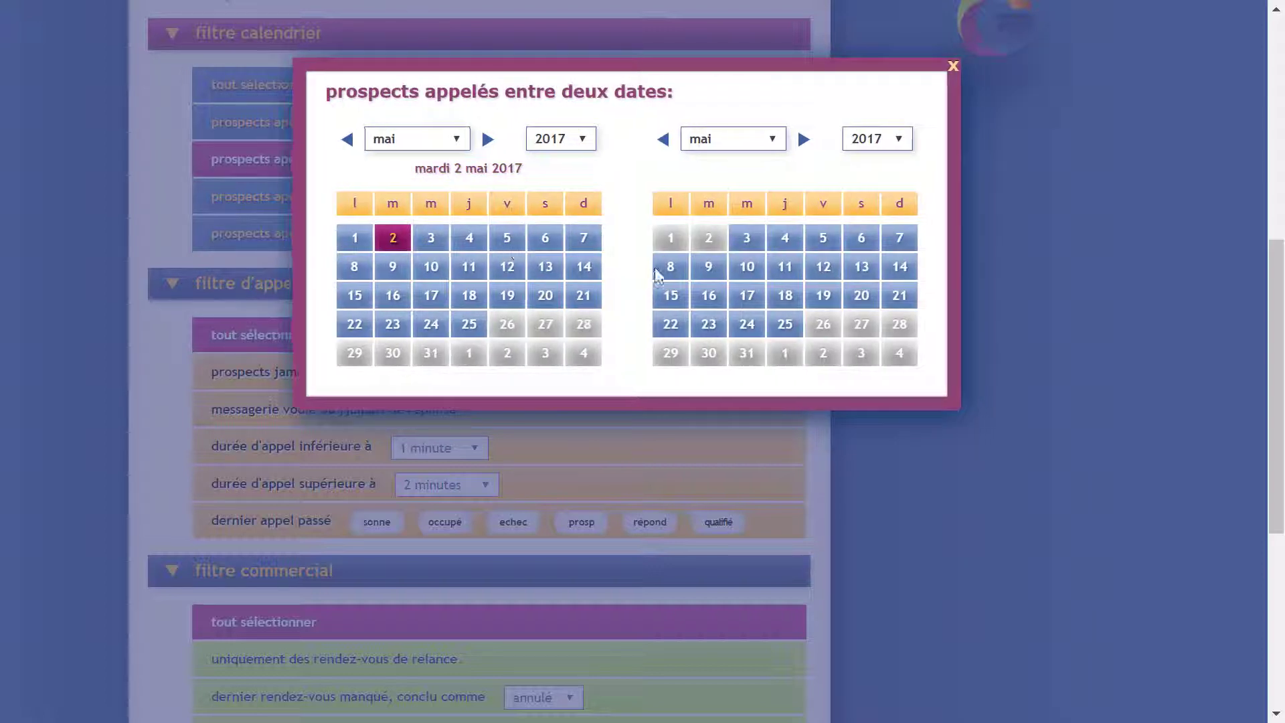
left_click(710, 298)
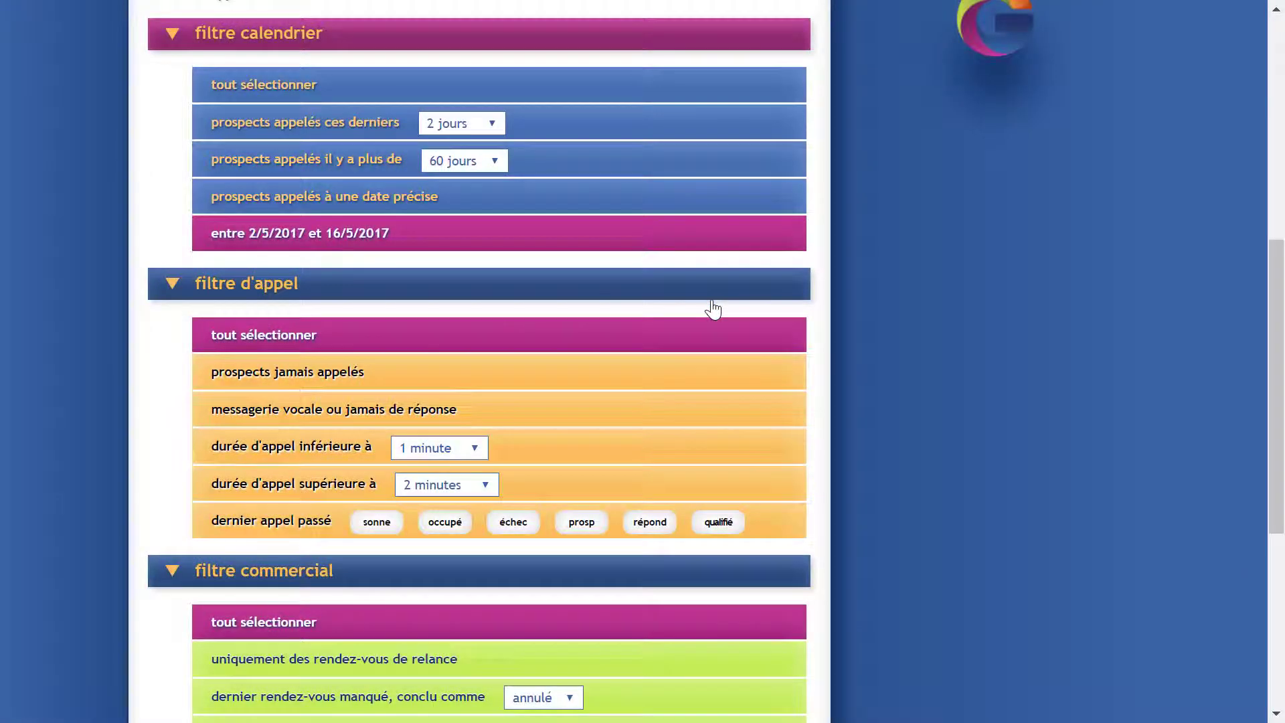
left_click(562, 169)
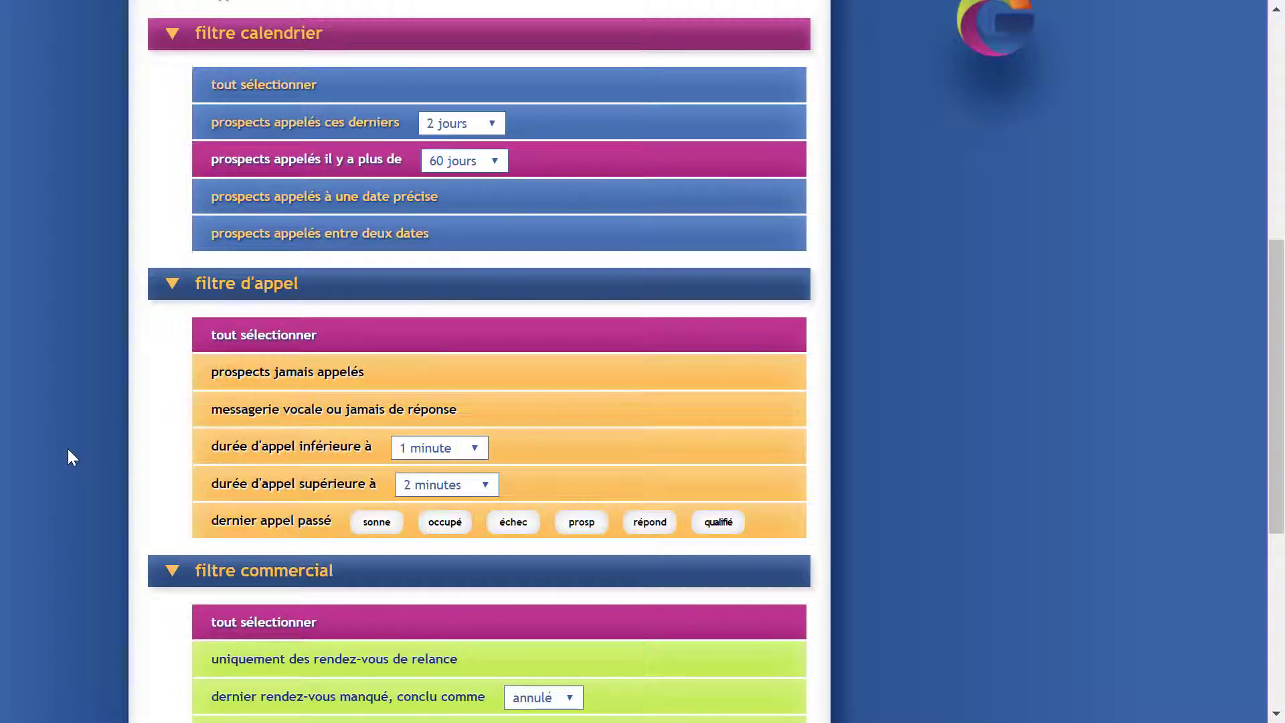
Try the call filter in turn with never-called prospects, voicemail or no answer, and call duration under 1 minute
scroll(68, 449, "down", 2)
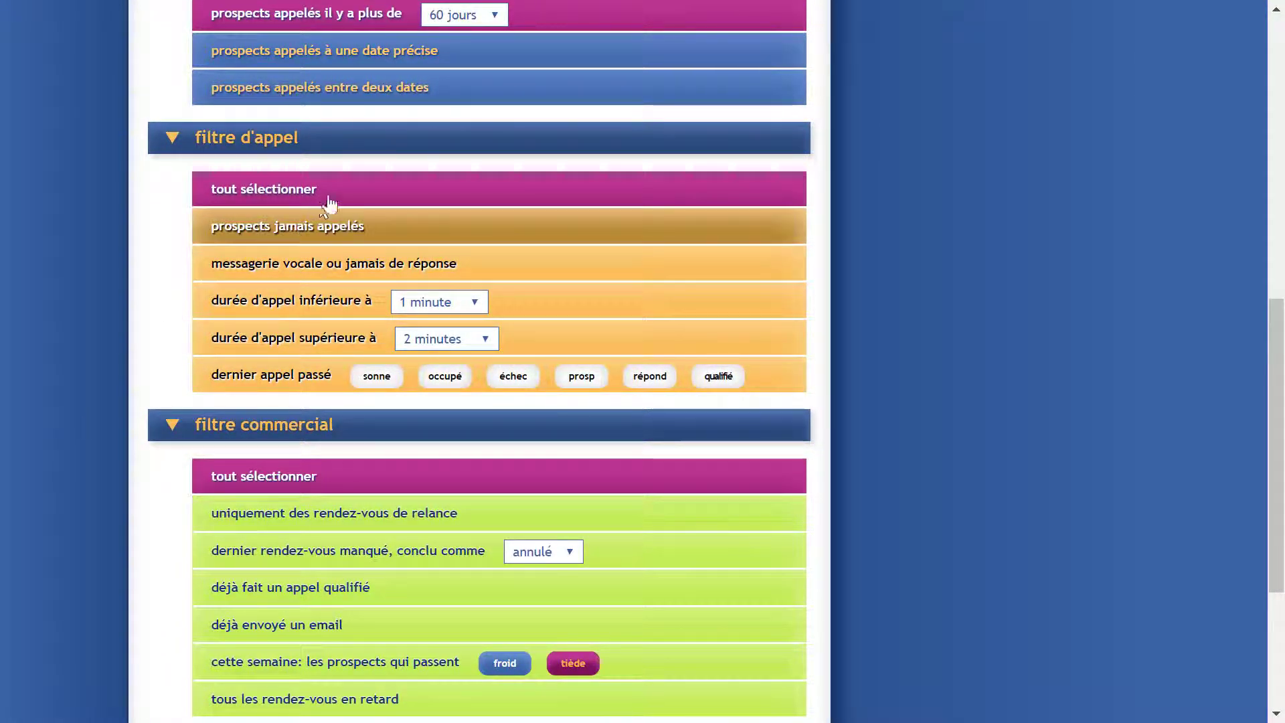
left_click(374, 229)
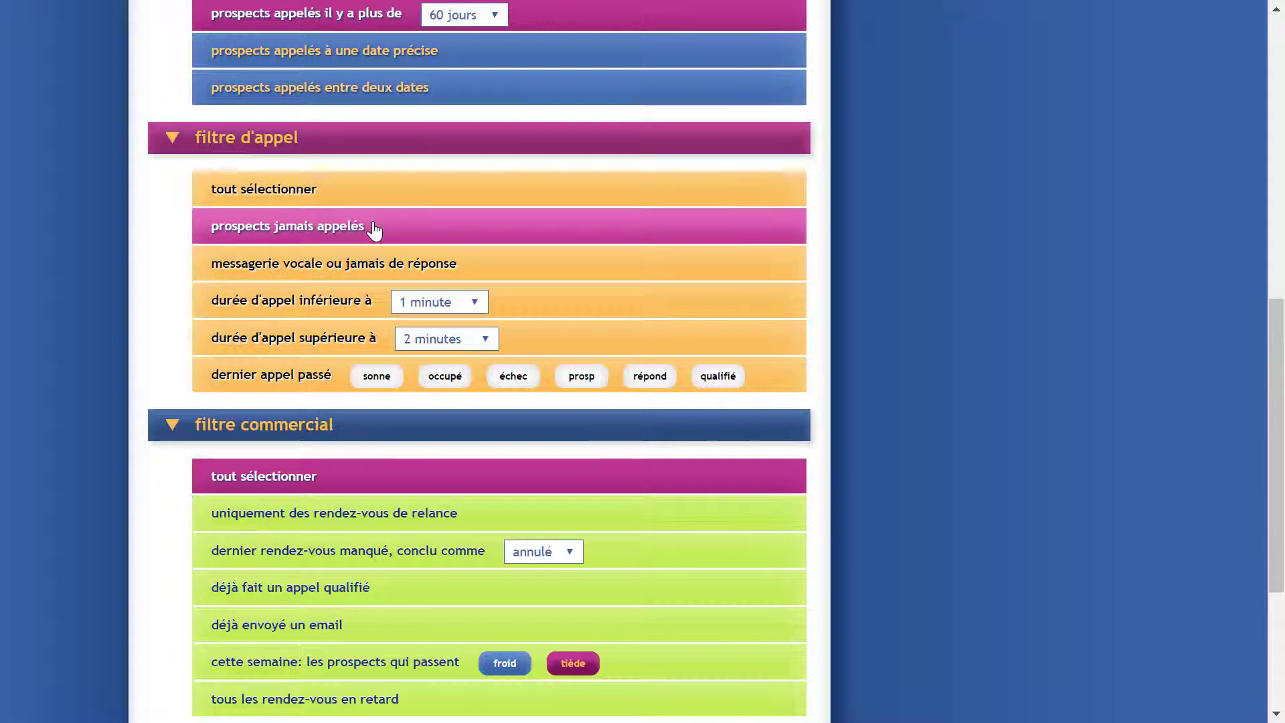
left_click(364, 267)
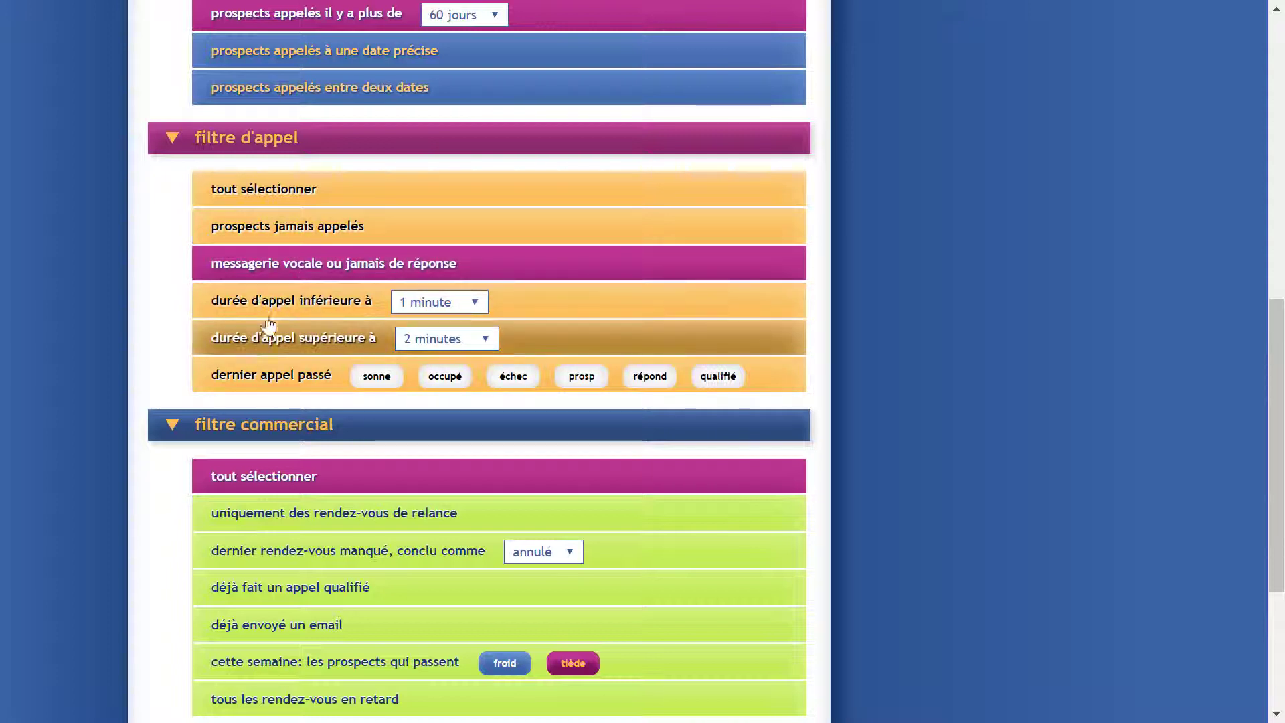
left_click(335, 307)
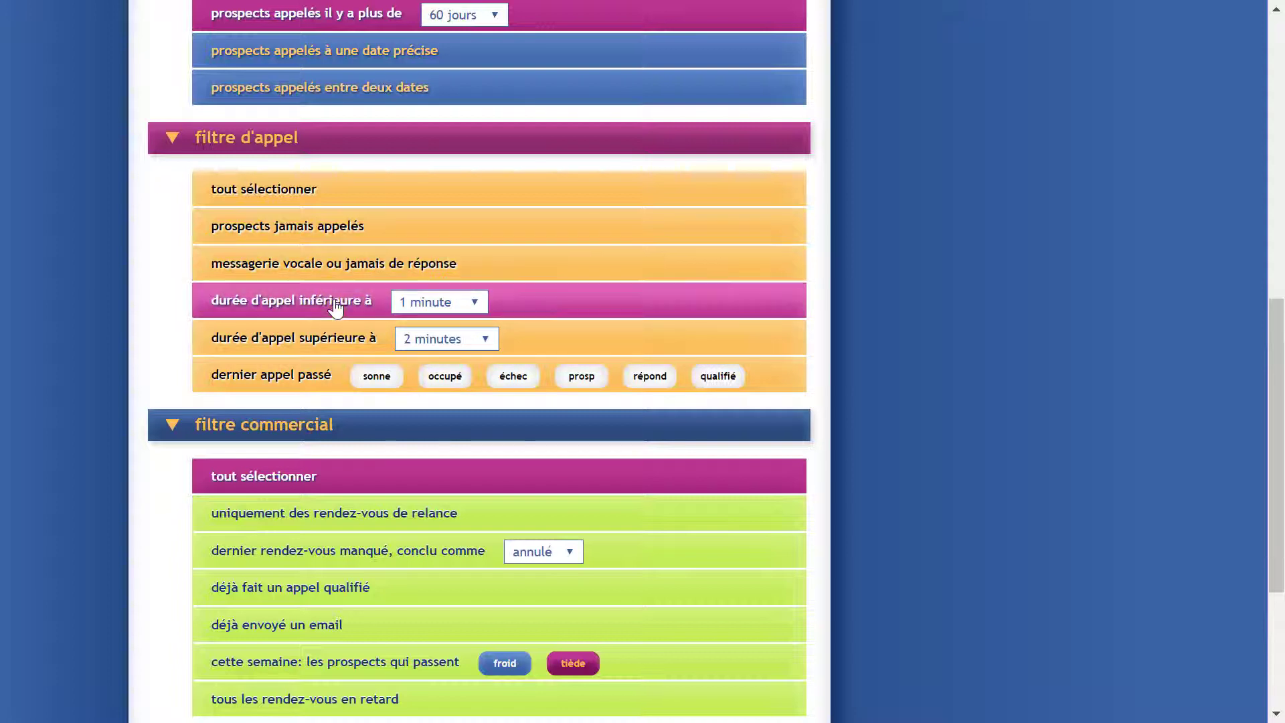
left_click(431, 305)
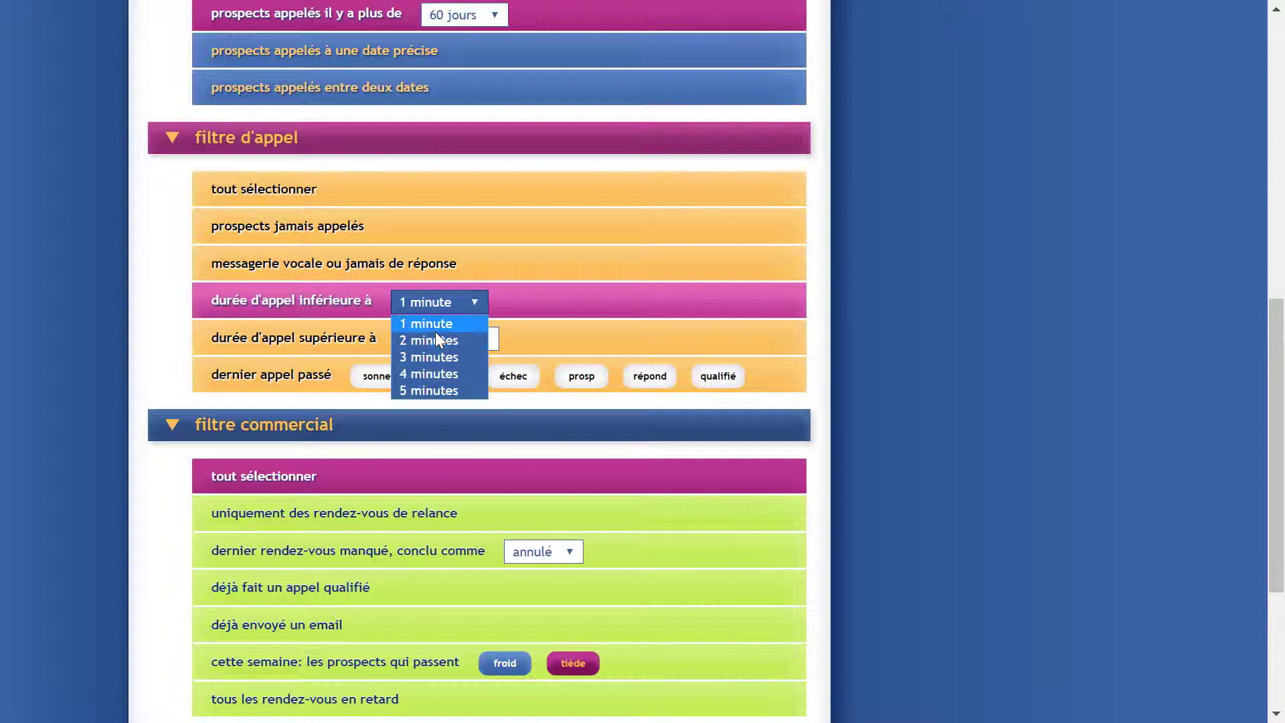
Set the call filter to call durations longer than 10 minutes
left_click(315, 348)
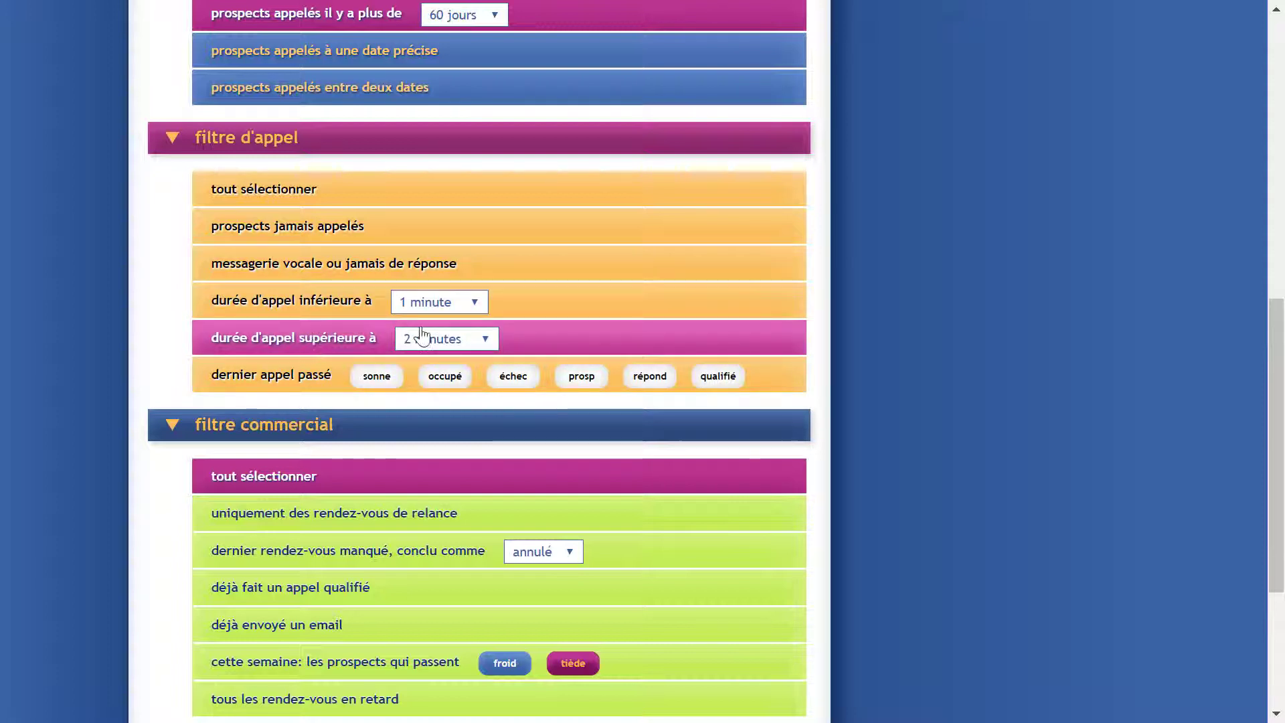
left_click(447, 345)
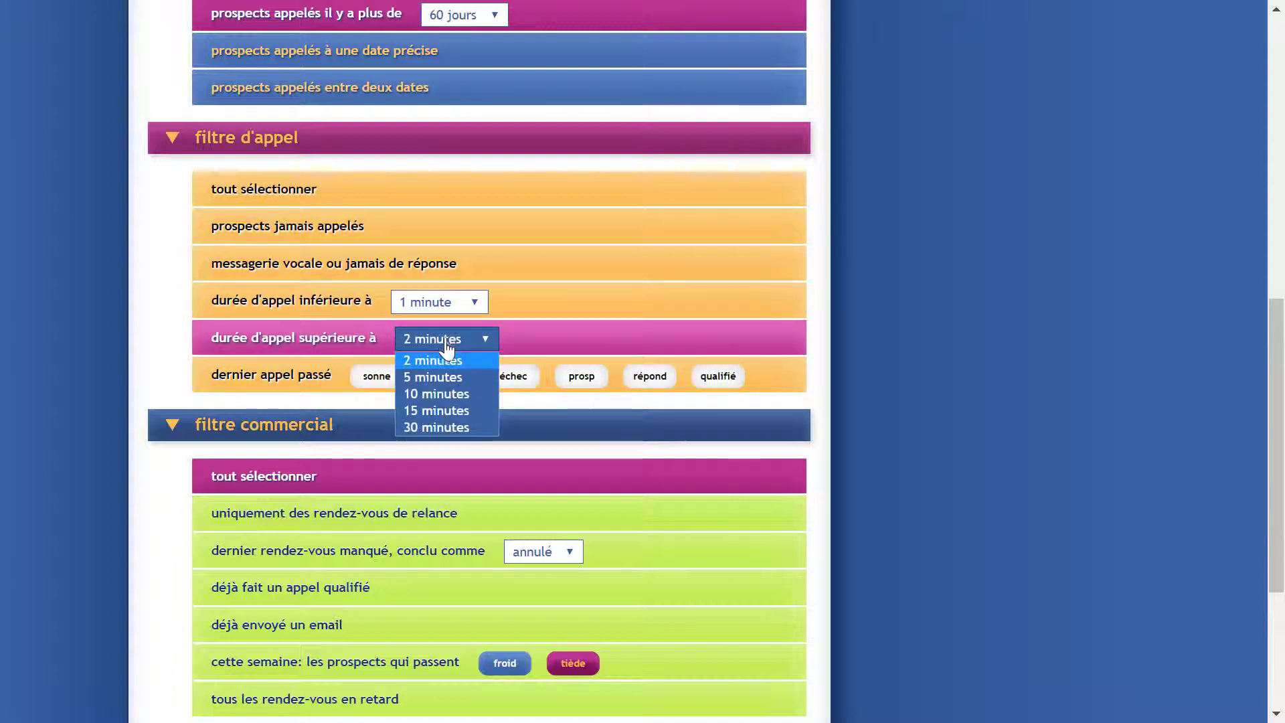
left_click(445, 395)
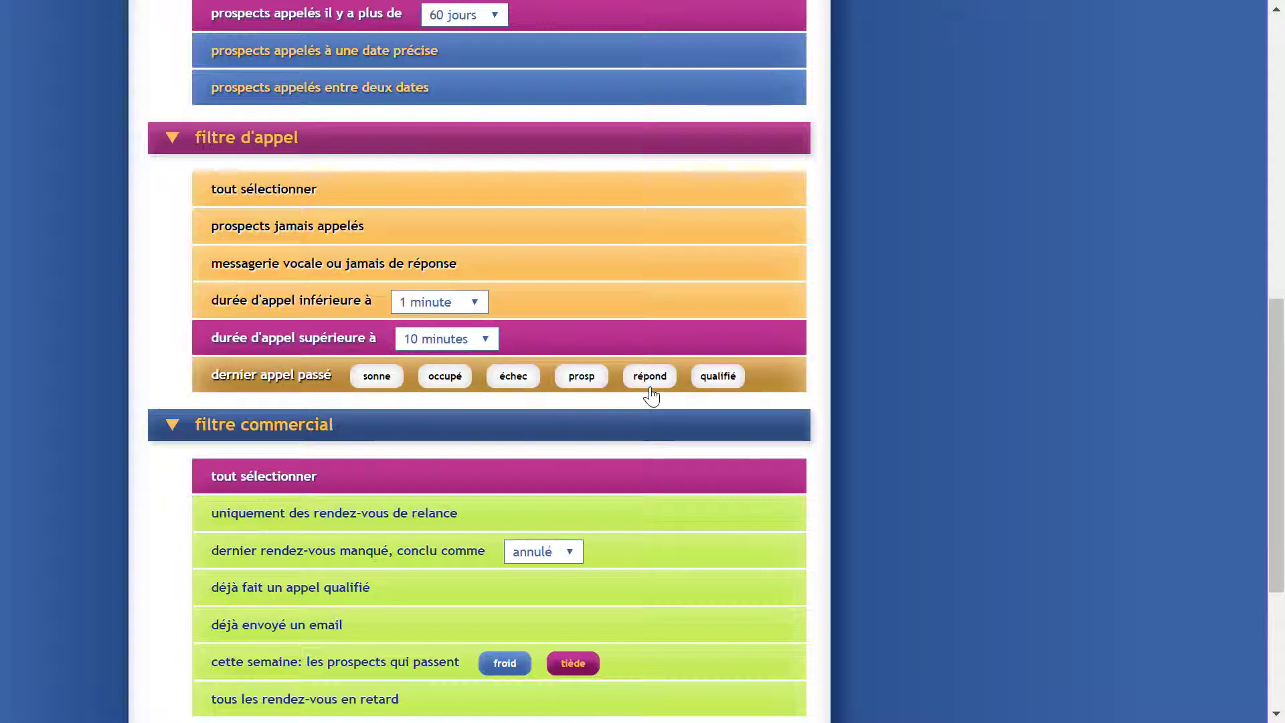
Try filtering by last call status sonne, occupé and répond, then restore the filter for calls longer than 10 minutes
left_click(375, 378)
left_click(439, 377)
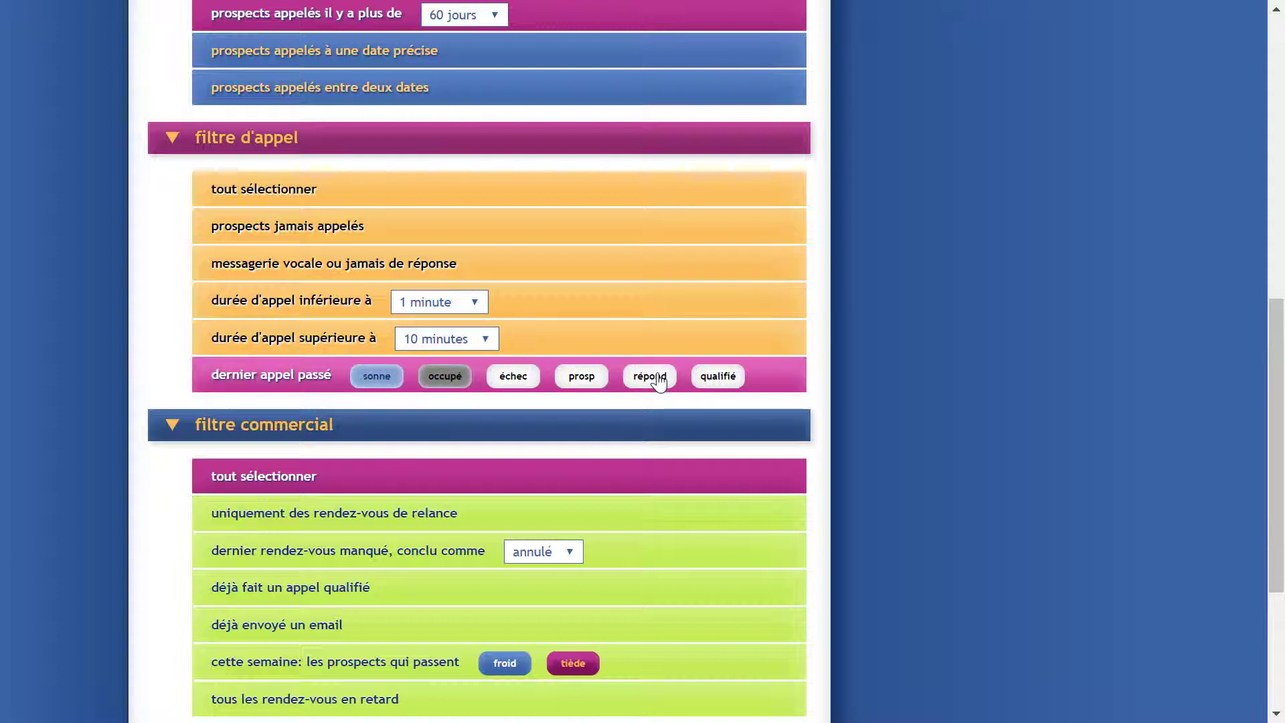
left_click(653, 378)
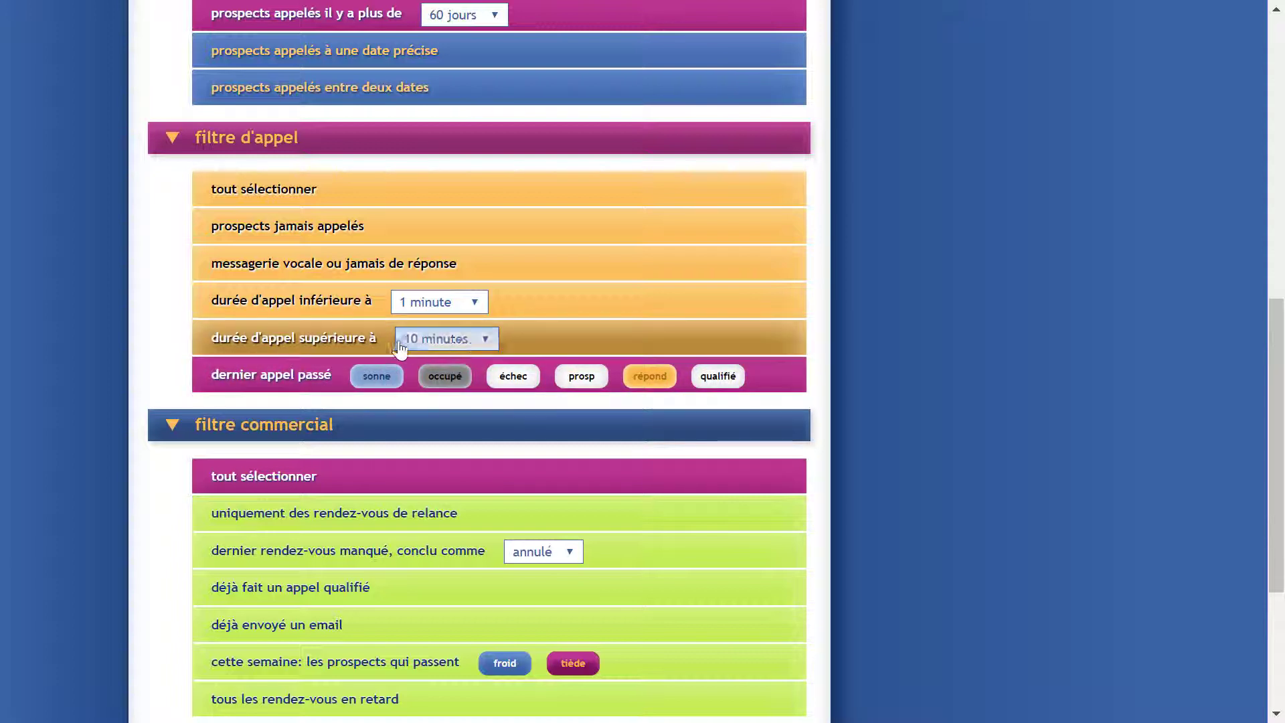
left_click(257, 352)
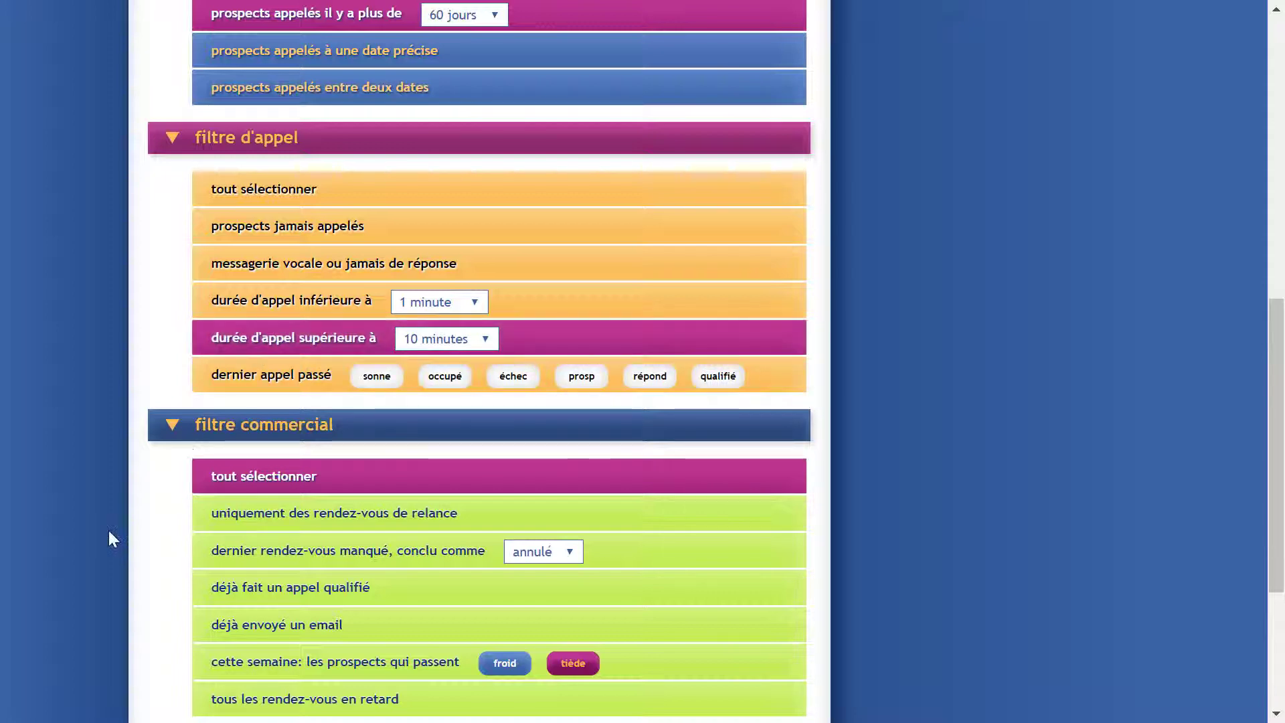
scroll(109, 530, "down", 2)
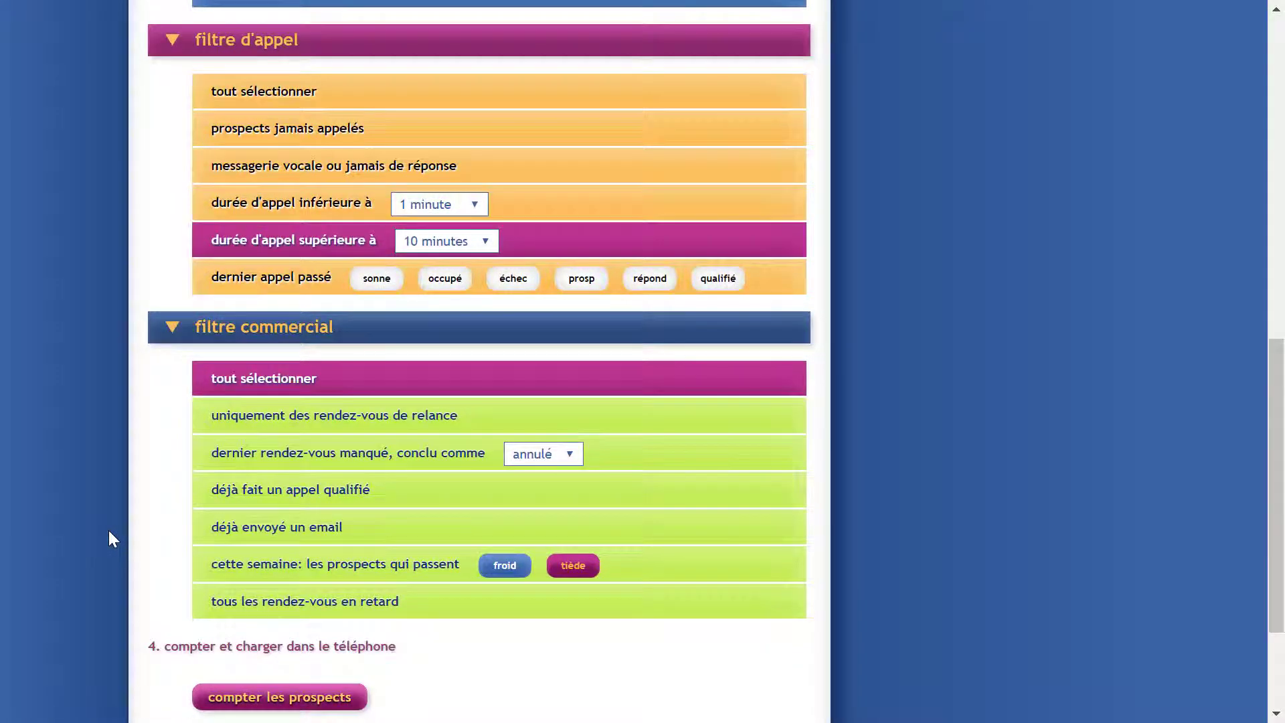
Try the commercial filter in turn with follow-up appointments only, missed appointment concluded as annulé, qualified call made, email sent and overdue appointments
scroll(109, 530, "up", 3)
scroll(109, 530, "up", 1)
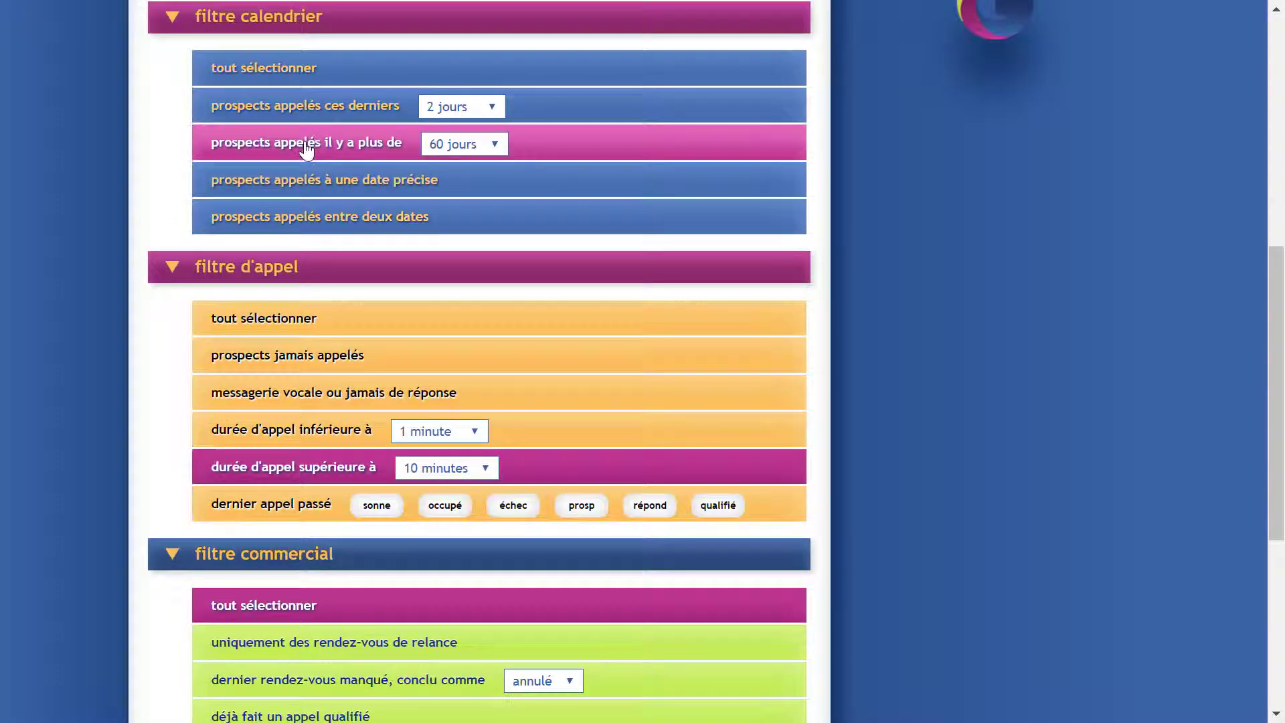
scroll(93, 540, "down", 4)
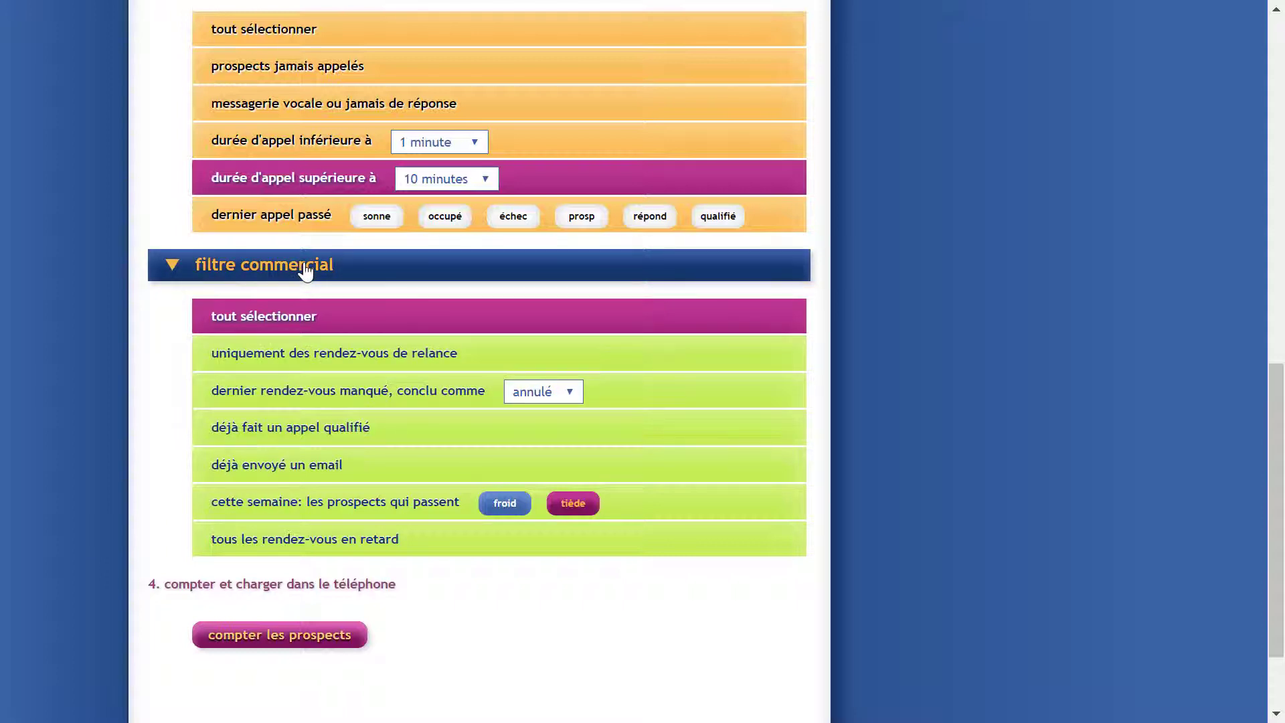
left_click(314, 367)
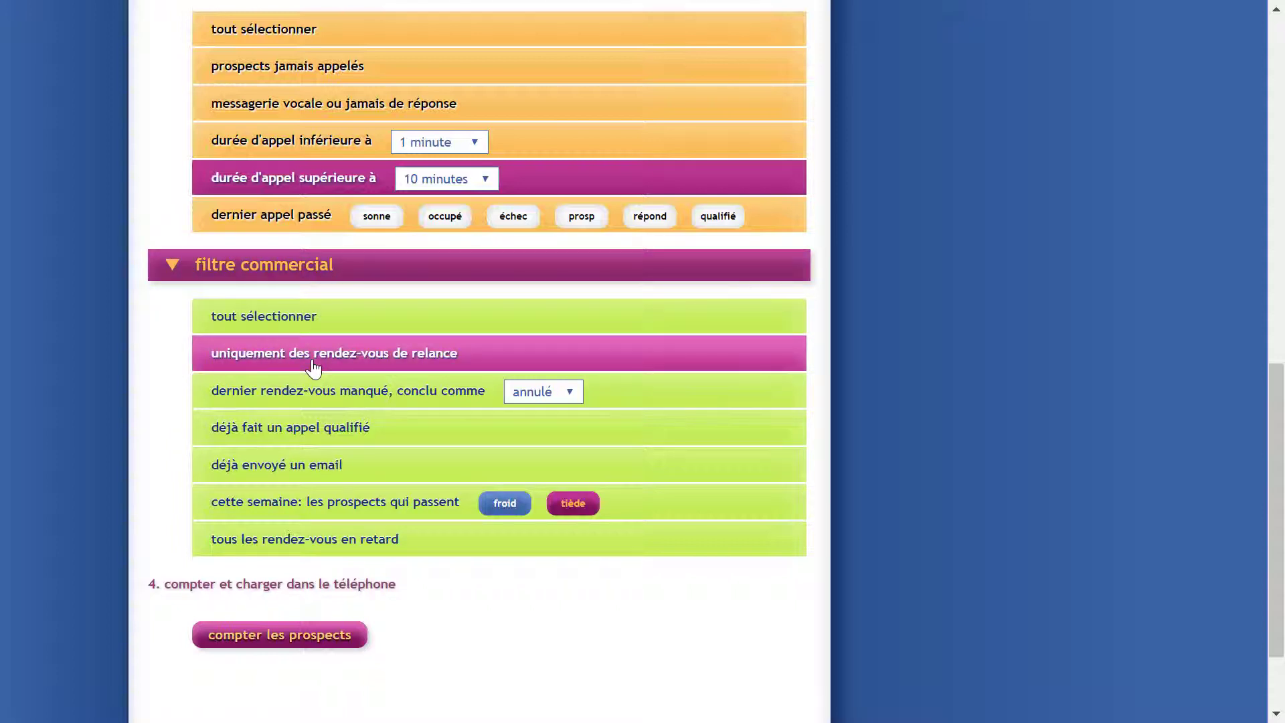
left_click(304, 402)
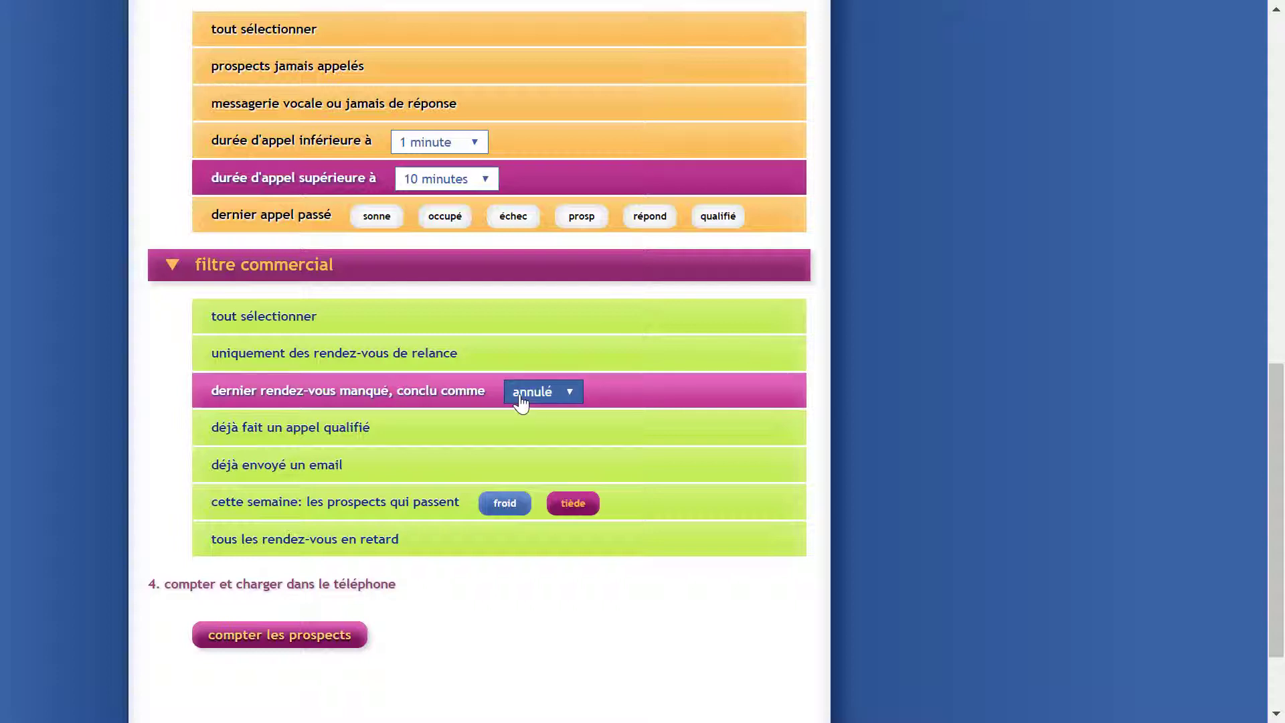
left_click(344, 447)
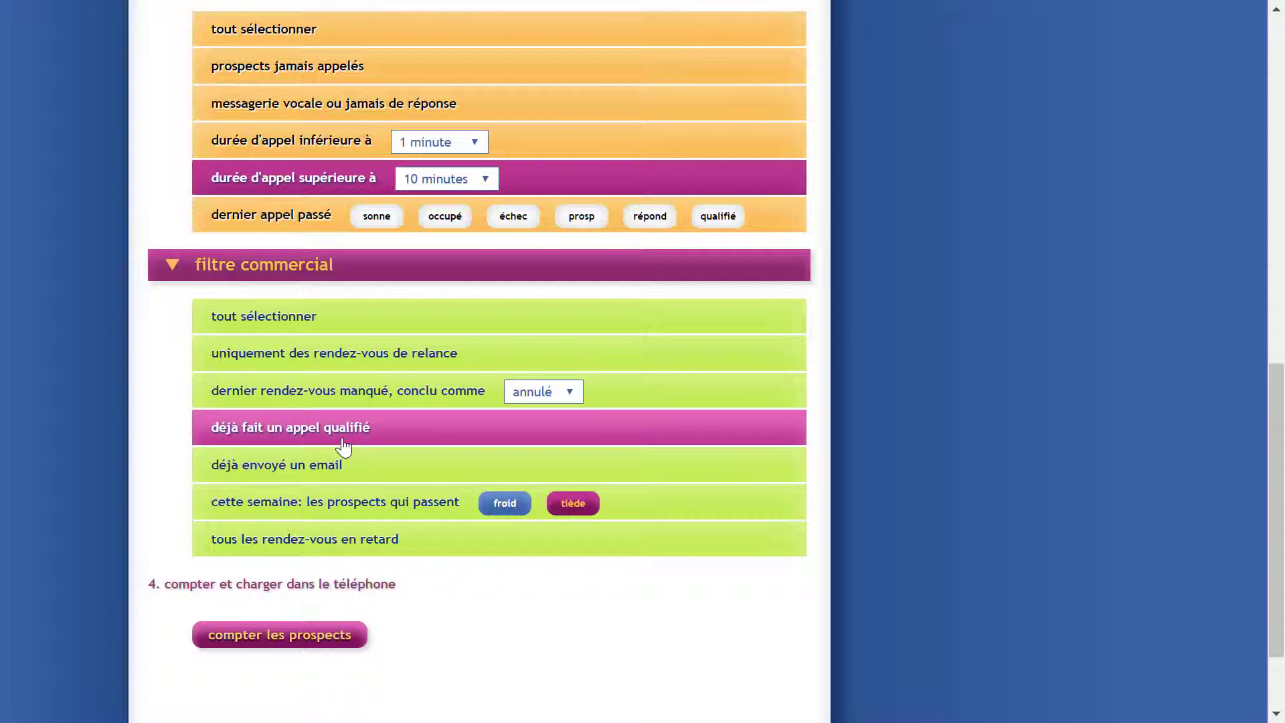
left_click(320, 481)
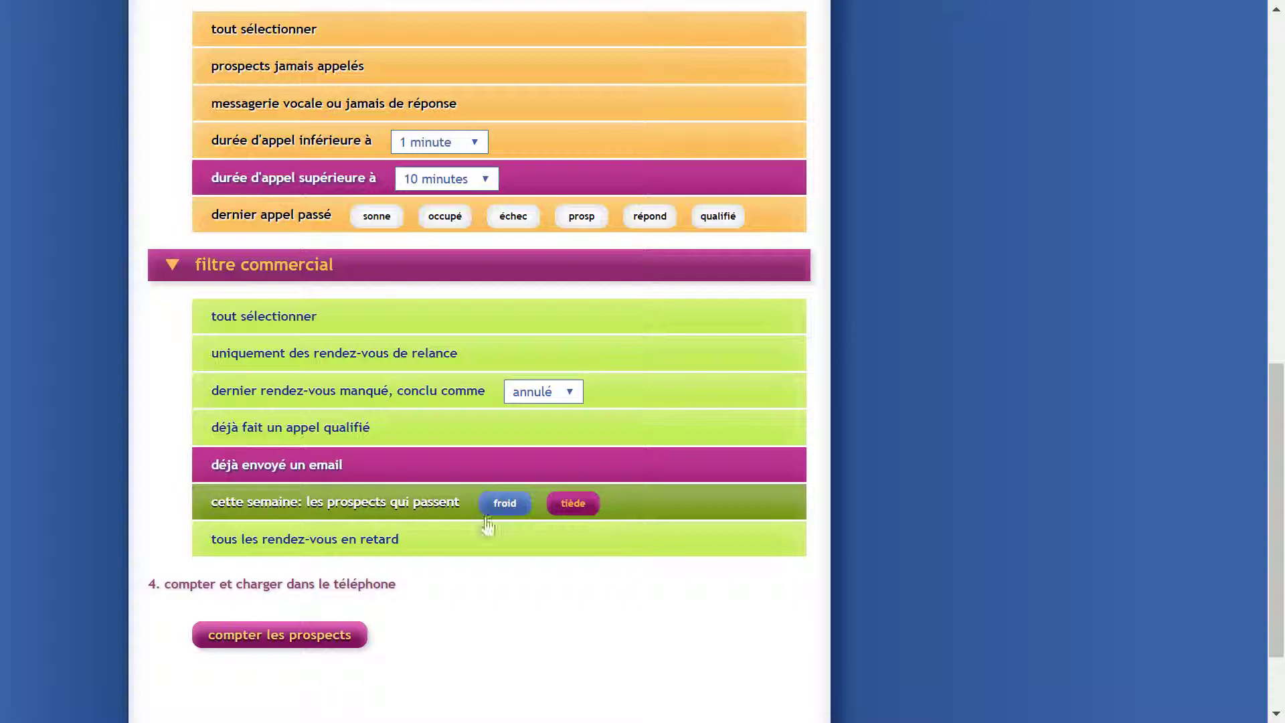
left_click(367, 541)
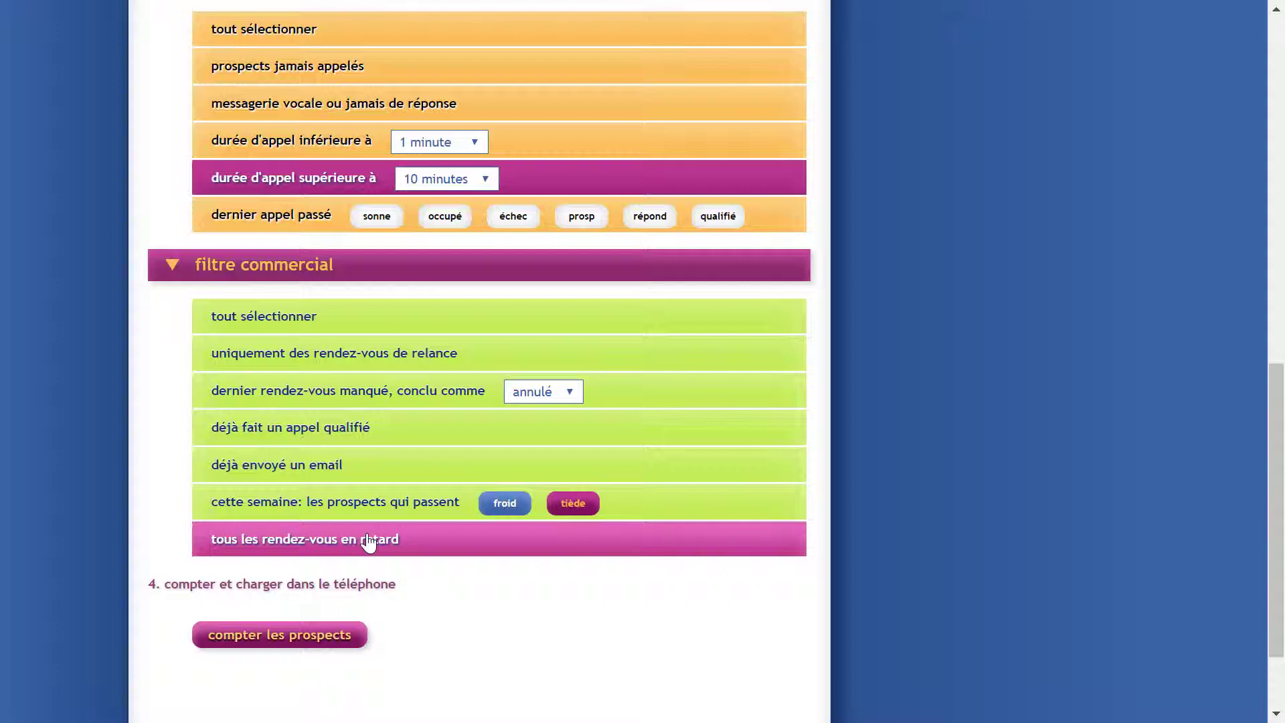
Set the commercial filter to prospects already sent an email, and count and load the matching prospects into the phone
left_click(304, 470)
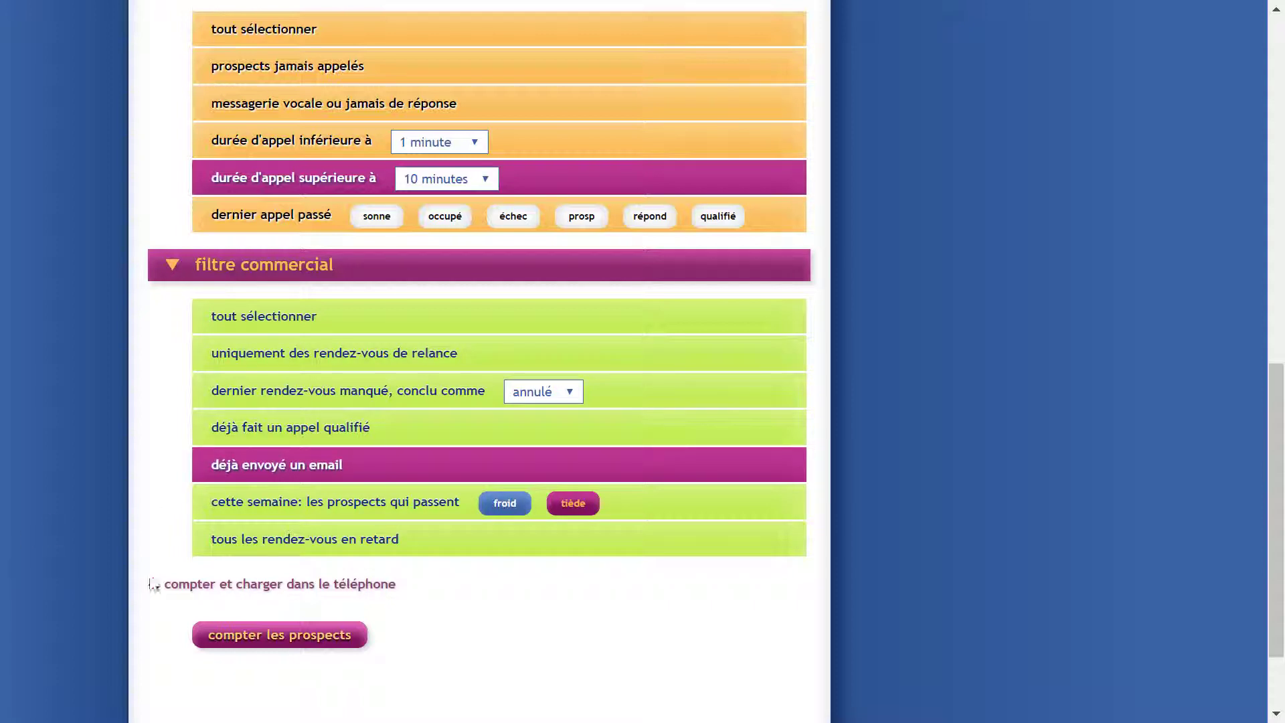
left_click(322, 637)
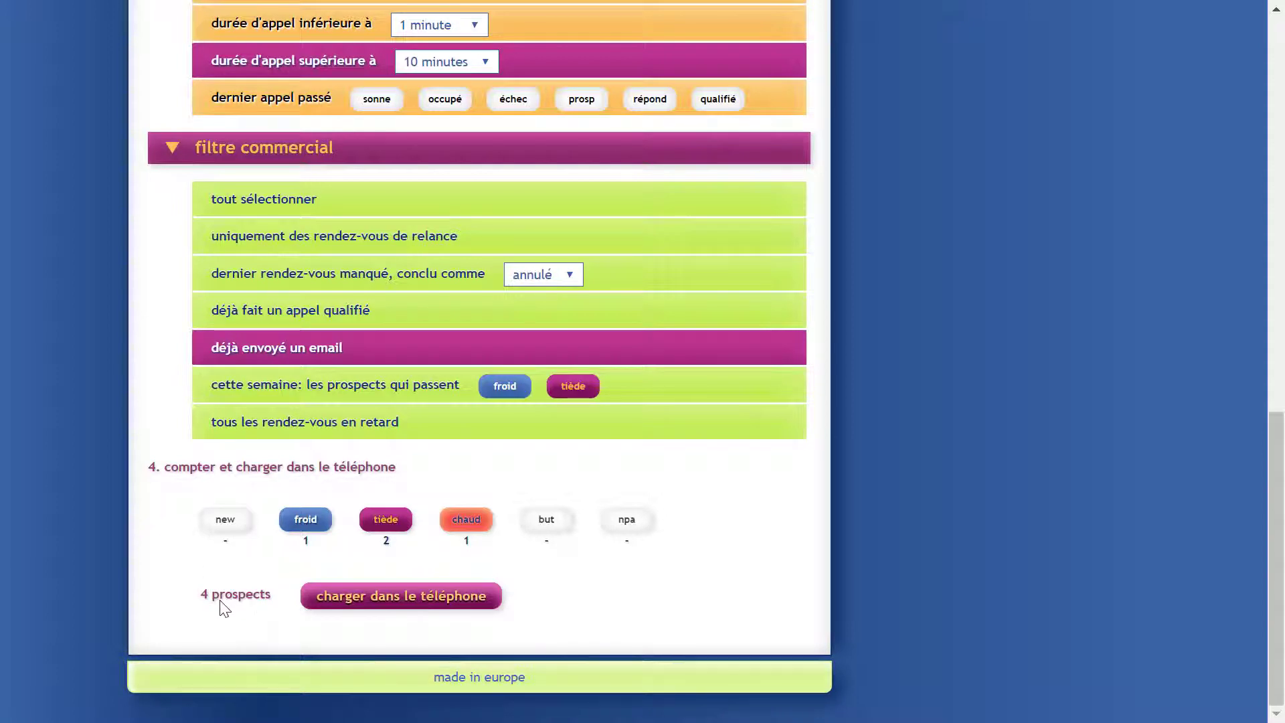
left_click(389, 607)
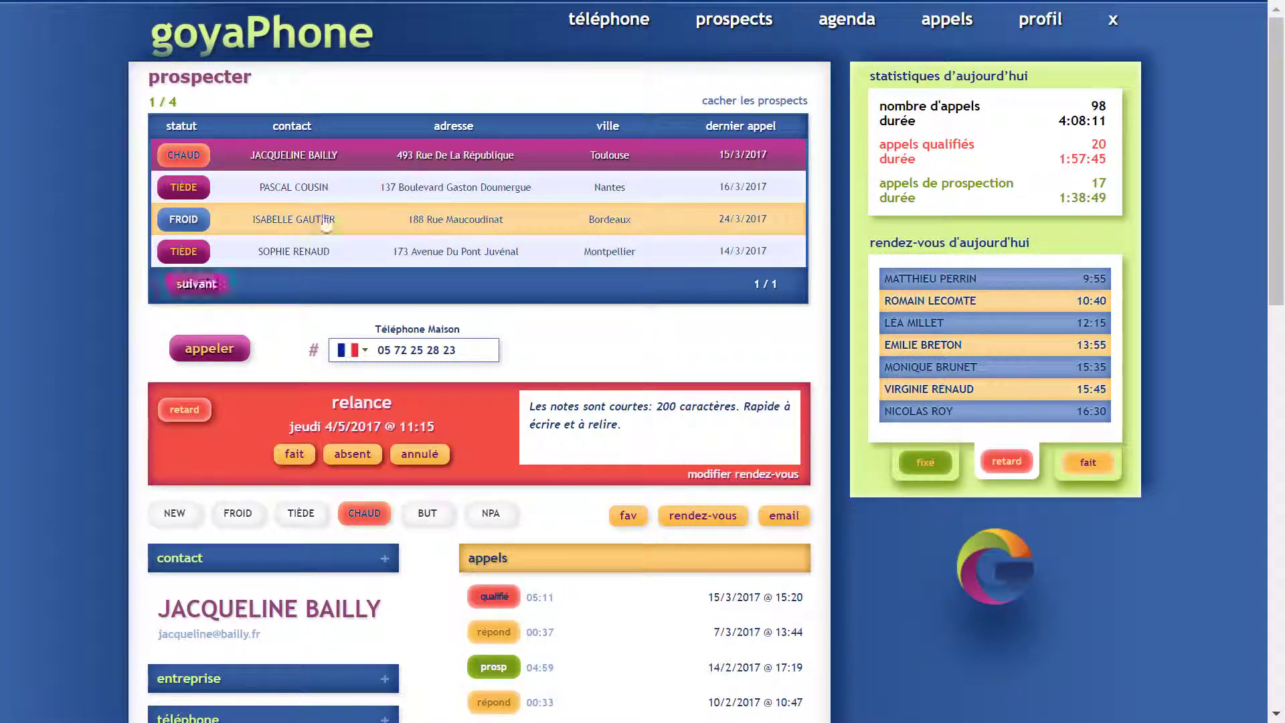
Reload the saved 20-prospect selector into the phone from its details
mouse_move(653, 28)
left_click(648, 52)
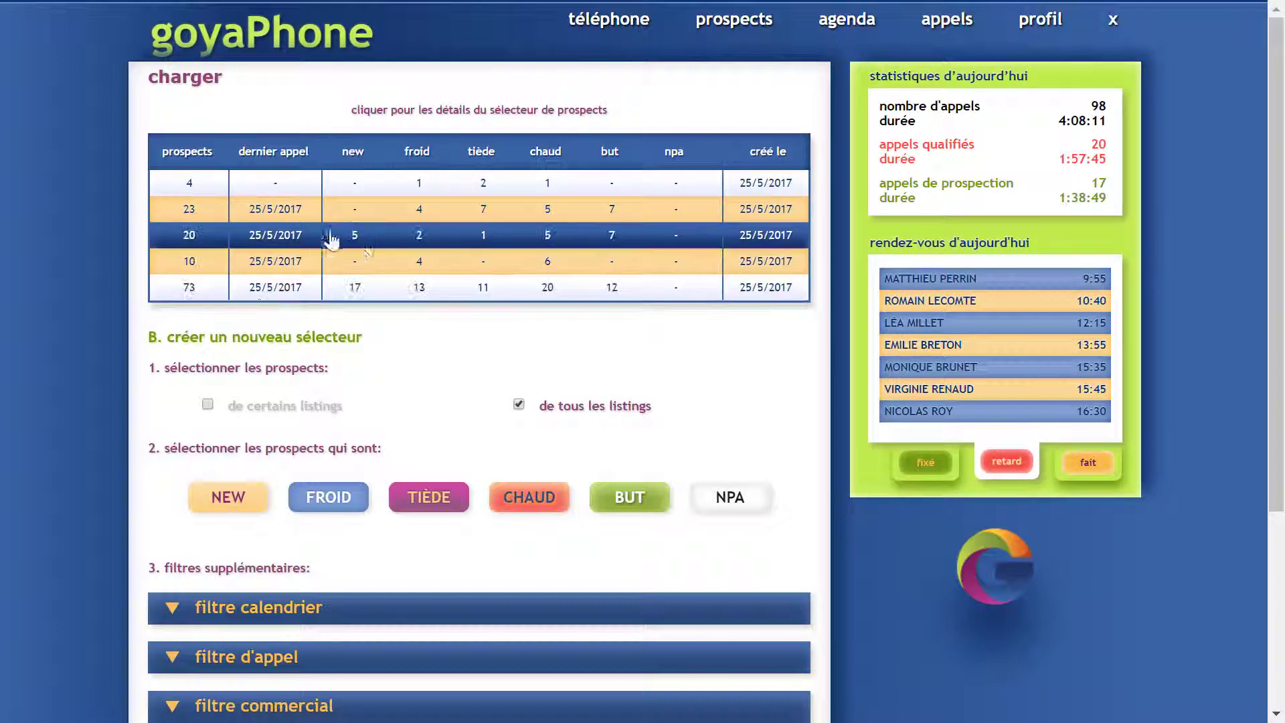
left_click(281, 240)
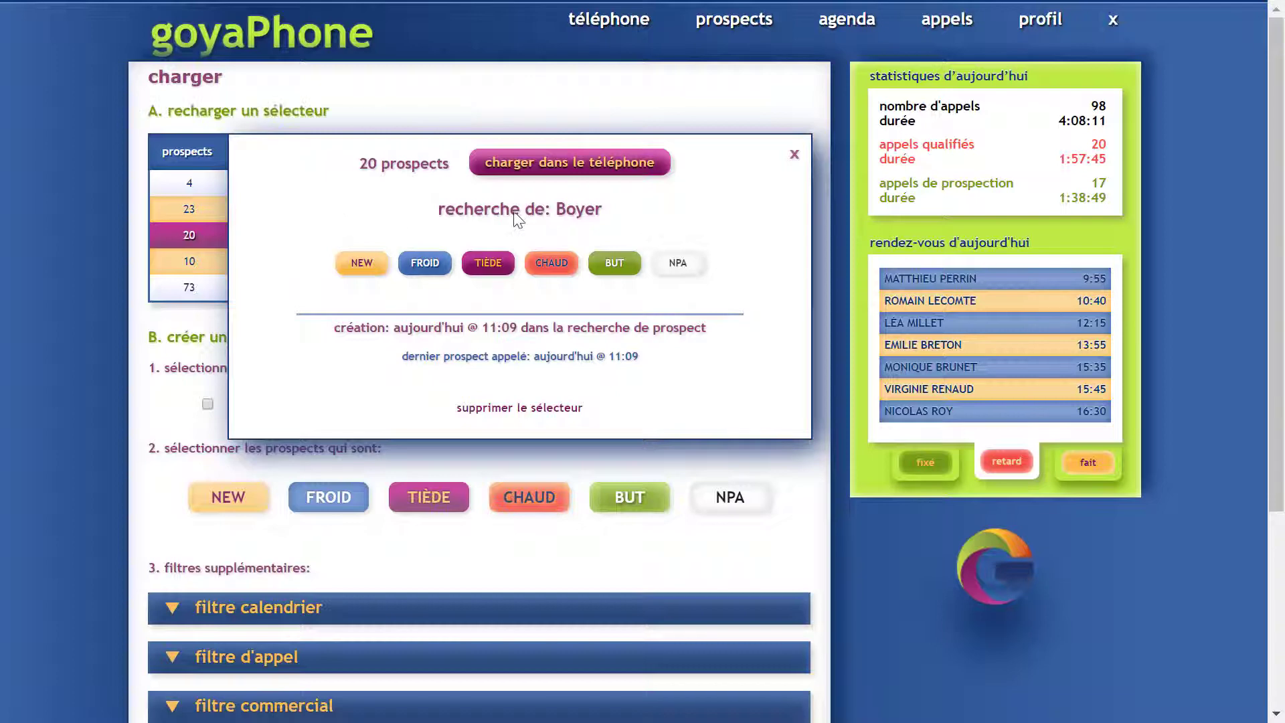
left_click(584, 164)
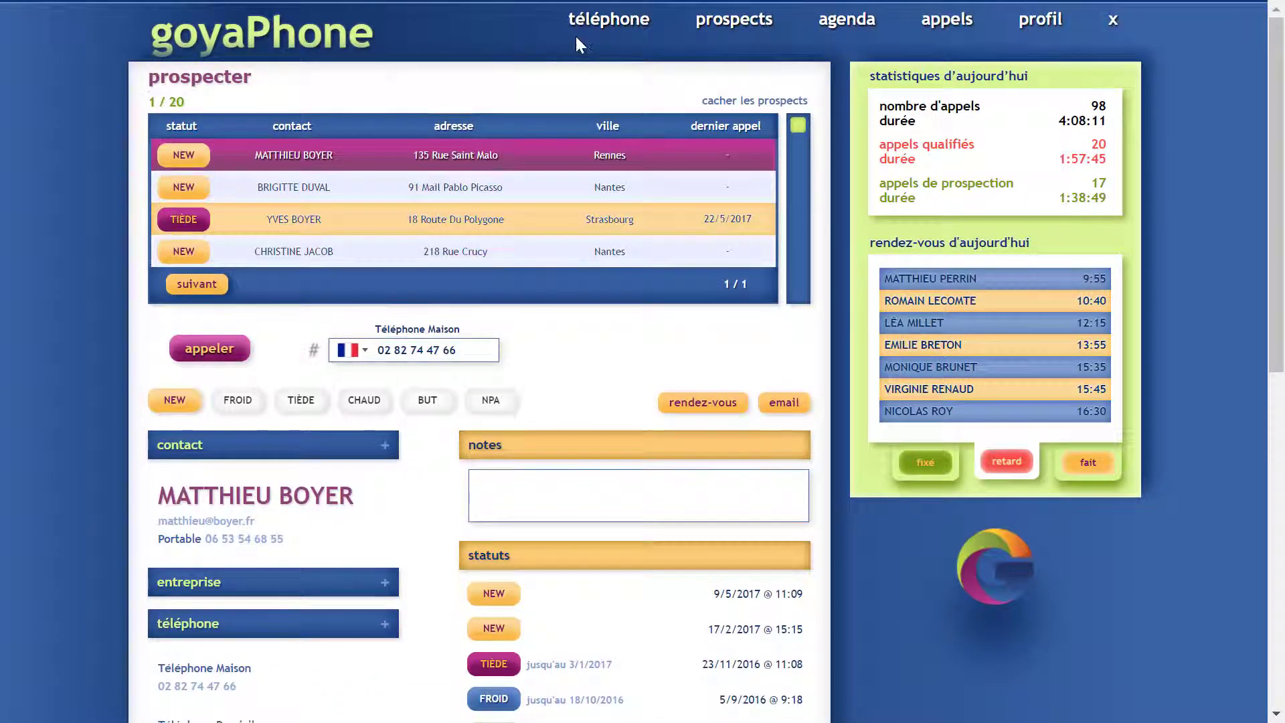
Reload the saved 4-prospect selector into the phone from its details
mouse_move(629, 20)
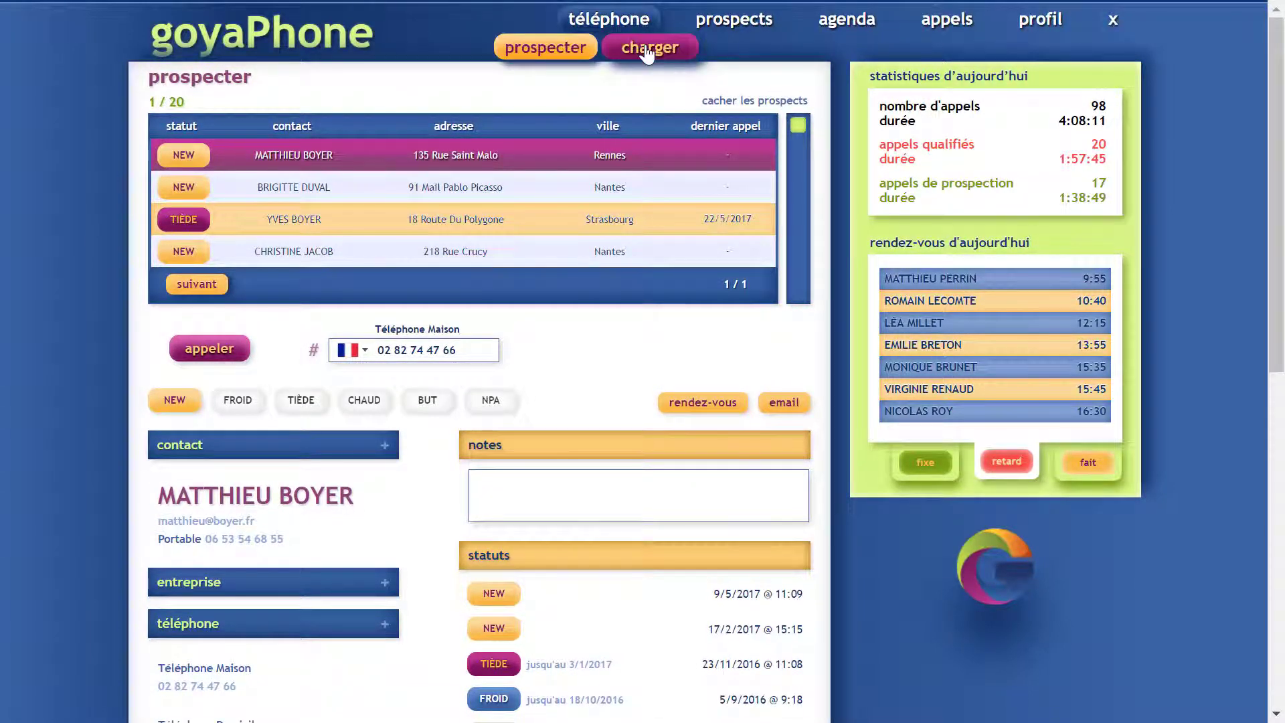
left_click(647, 49)
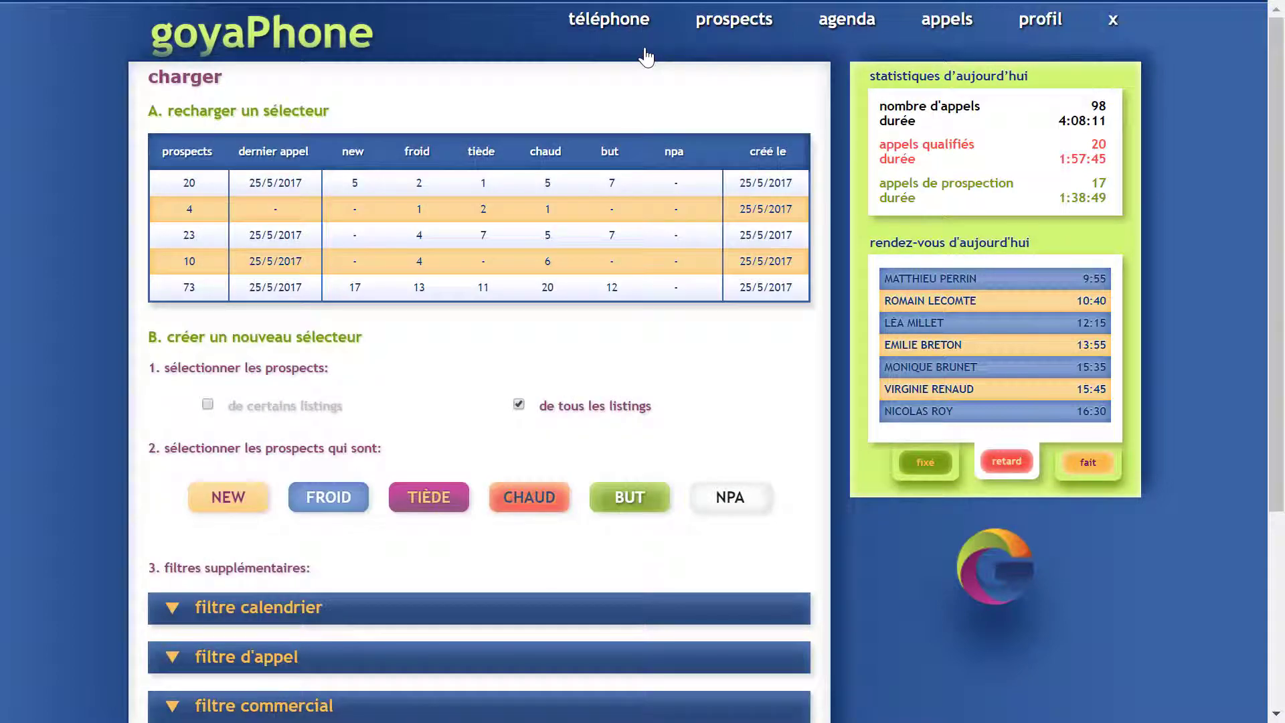
left_click(367, 216)
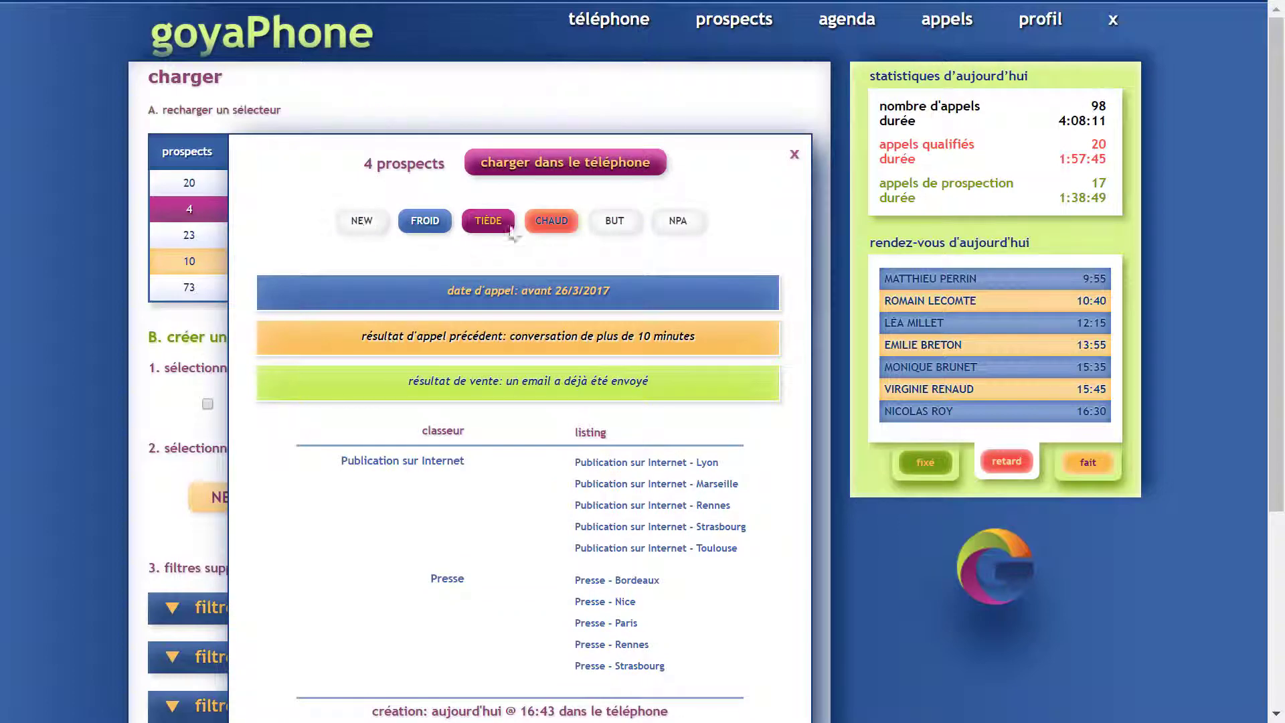
left_click(588, 177)
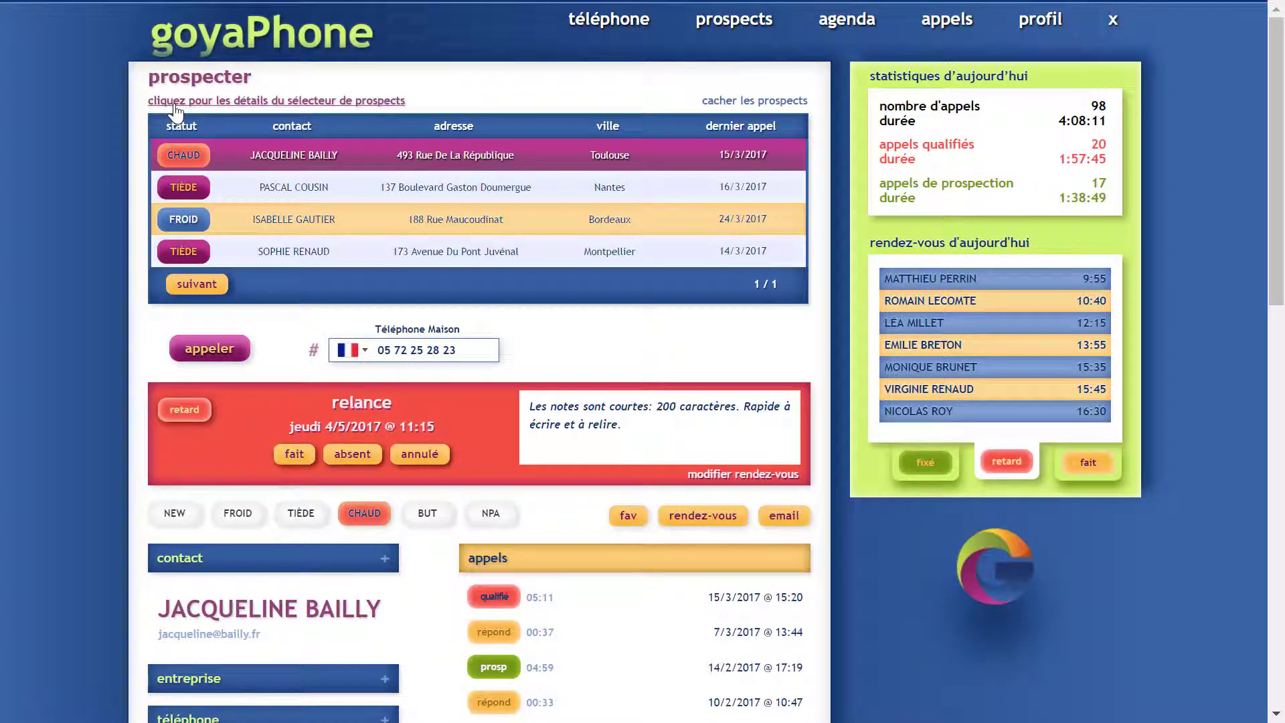
Examine the statuses, filters and listings in the details of the prospect selector loaded in the phone
left_click(175, 102)
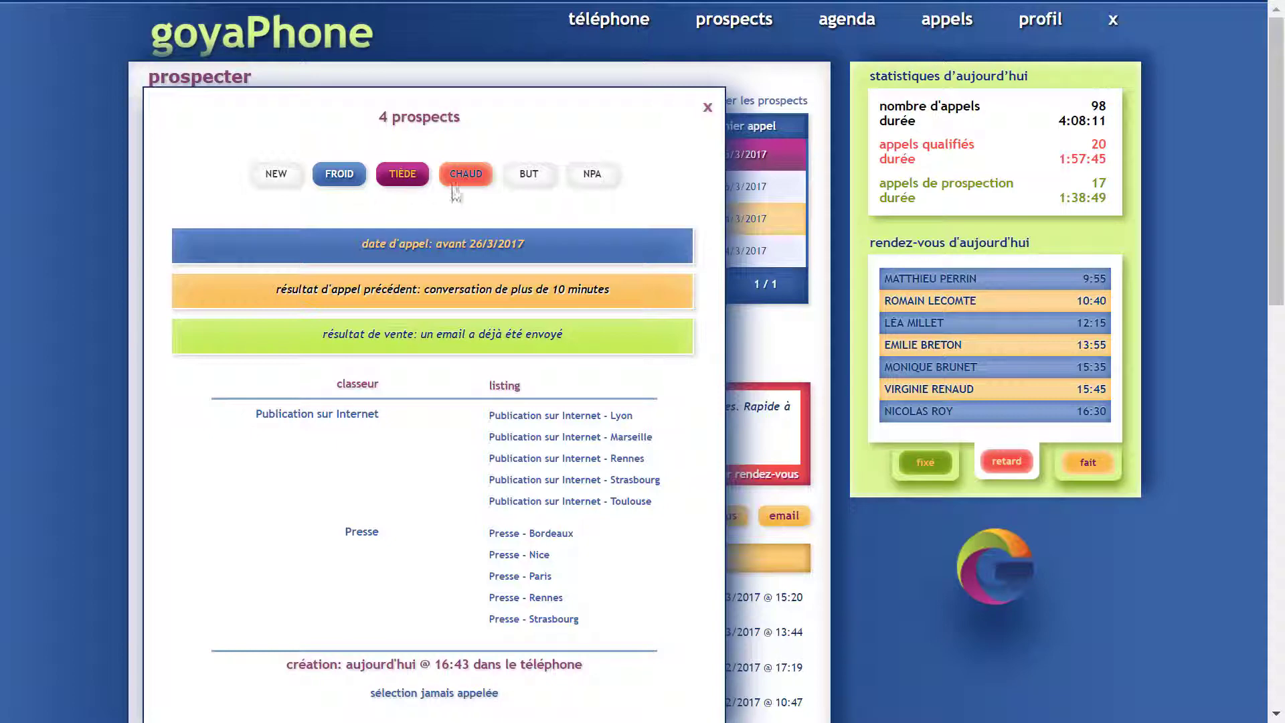
scroll(269, 342, "down", 1)
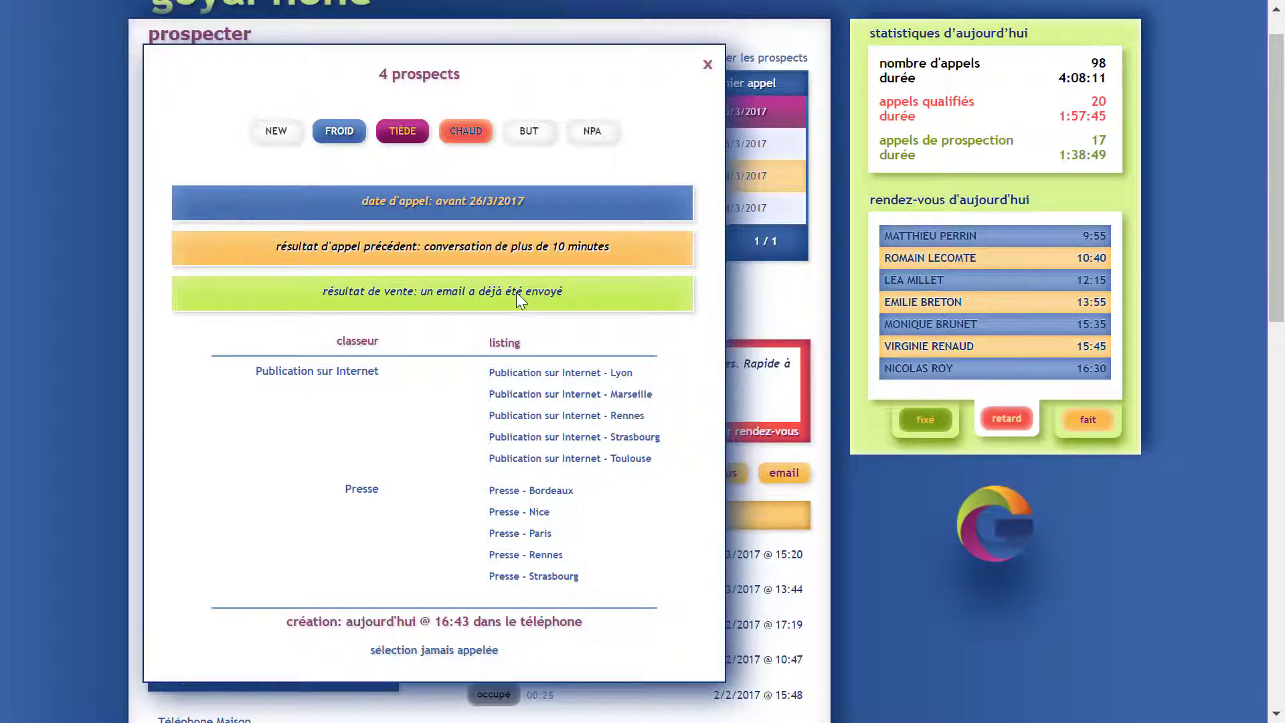
scroll(33, 337, "up", 1)
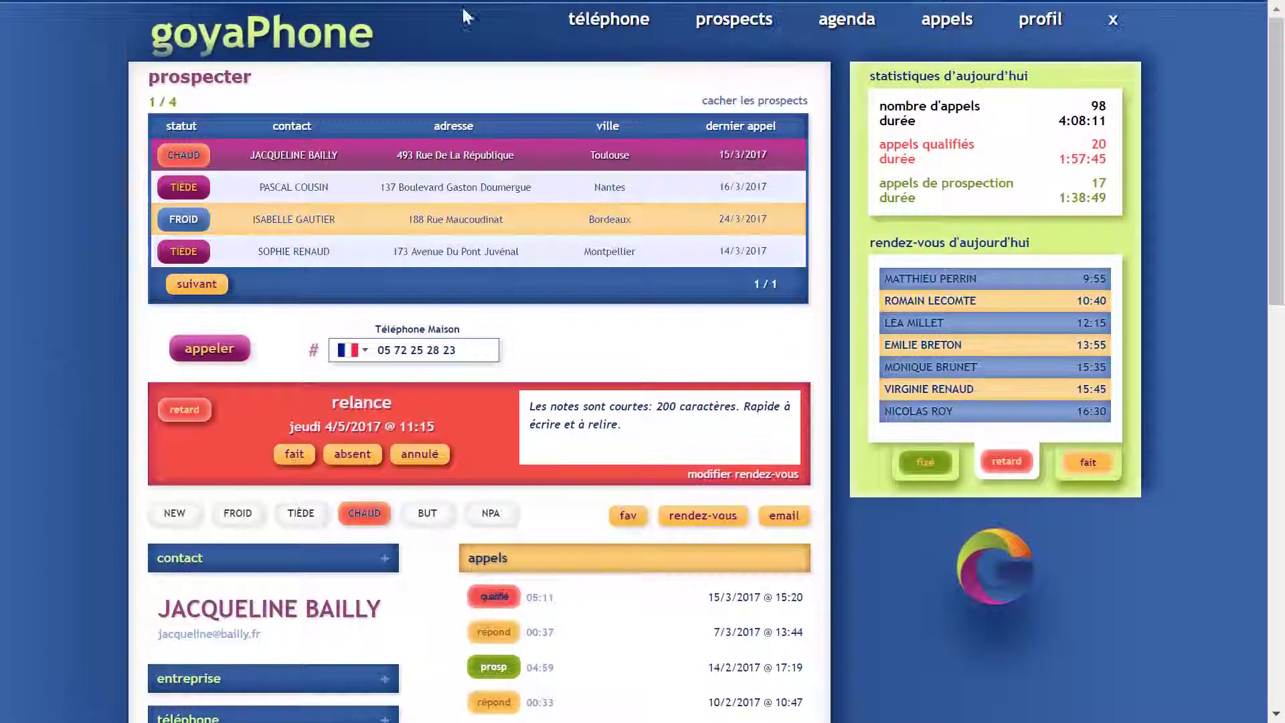
Return to the page for reloading or creating prospect selectors
mouse_move(609, 18)
left_click(649, 46)
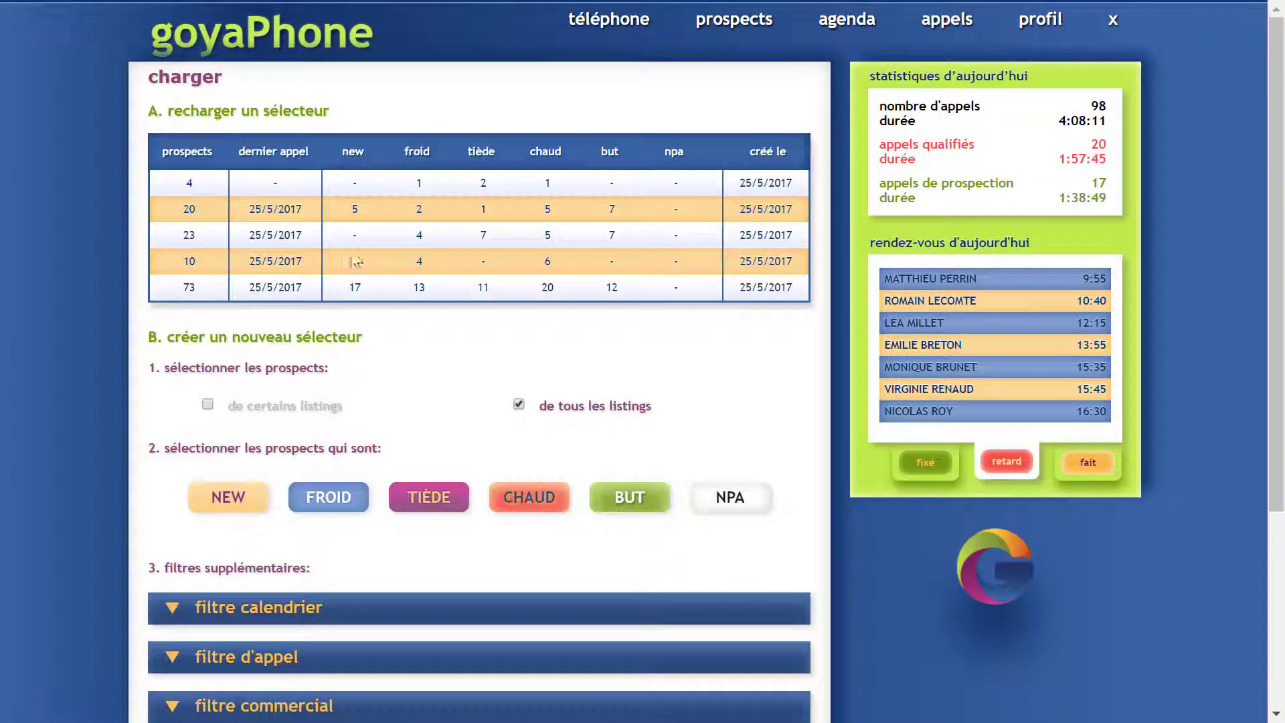